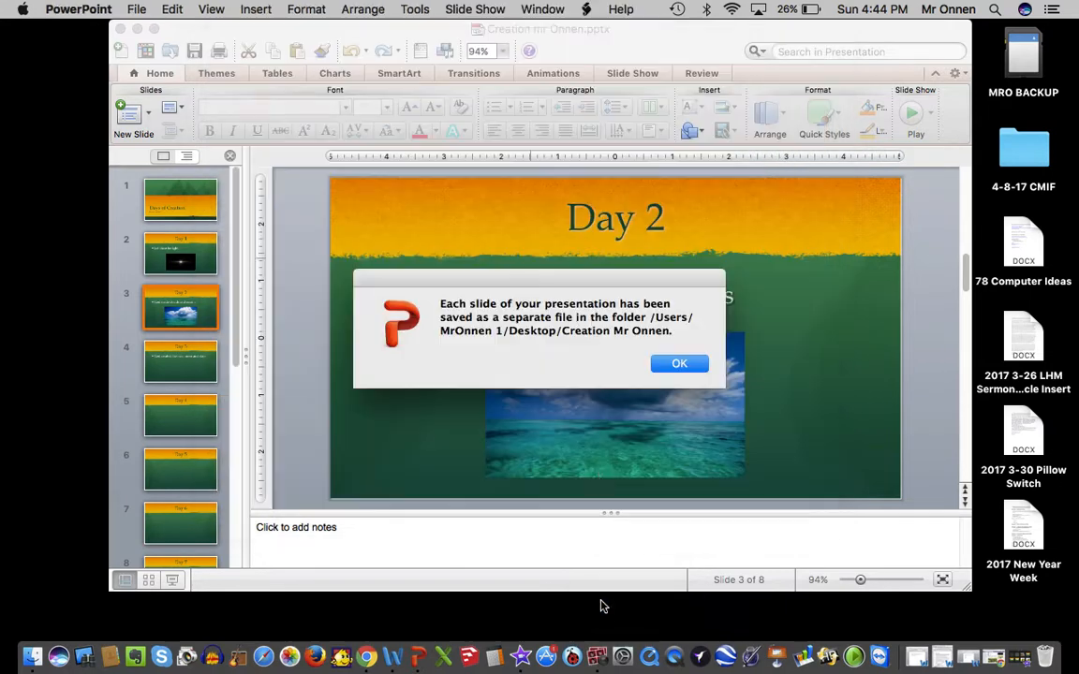
# Dismiss the export message, hide PowerPoint and open the desktop folder containing the exported slide images.
pyautogui.click(680, 364)
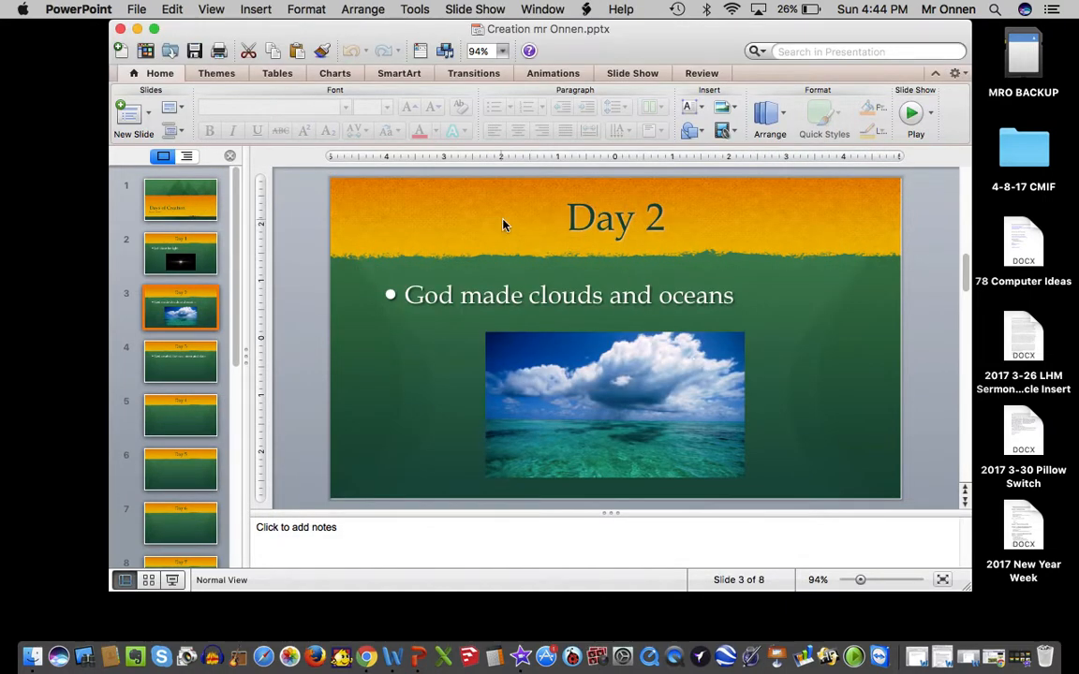
pyautogui.press('super+h')
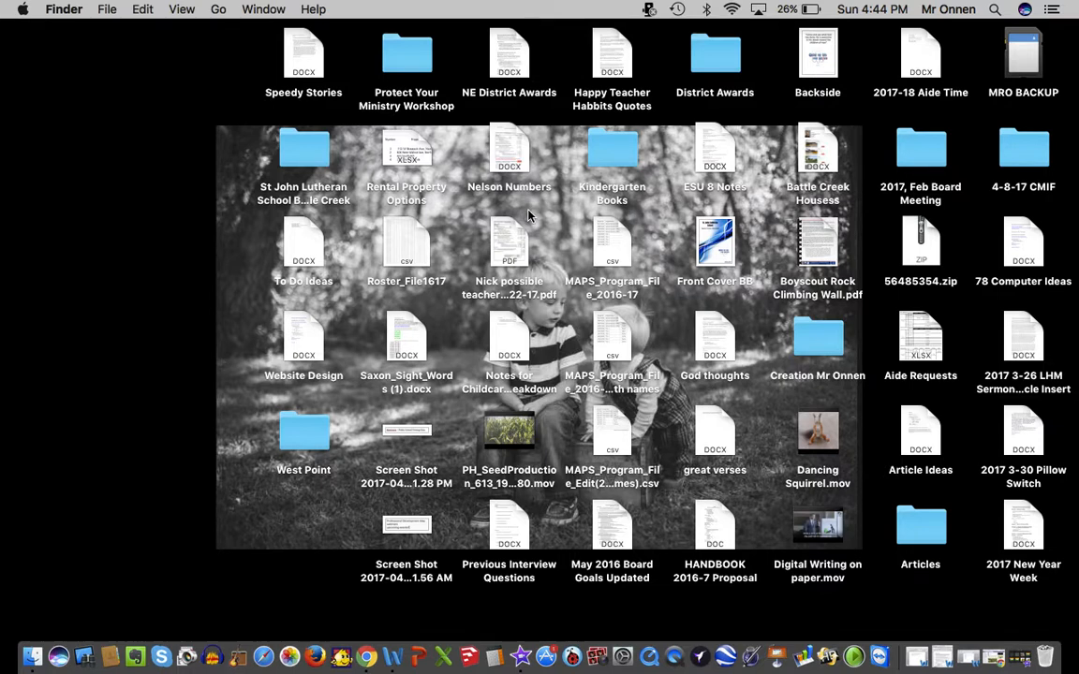
pyautogui.click(817, 338)
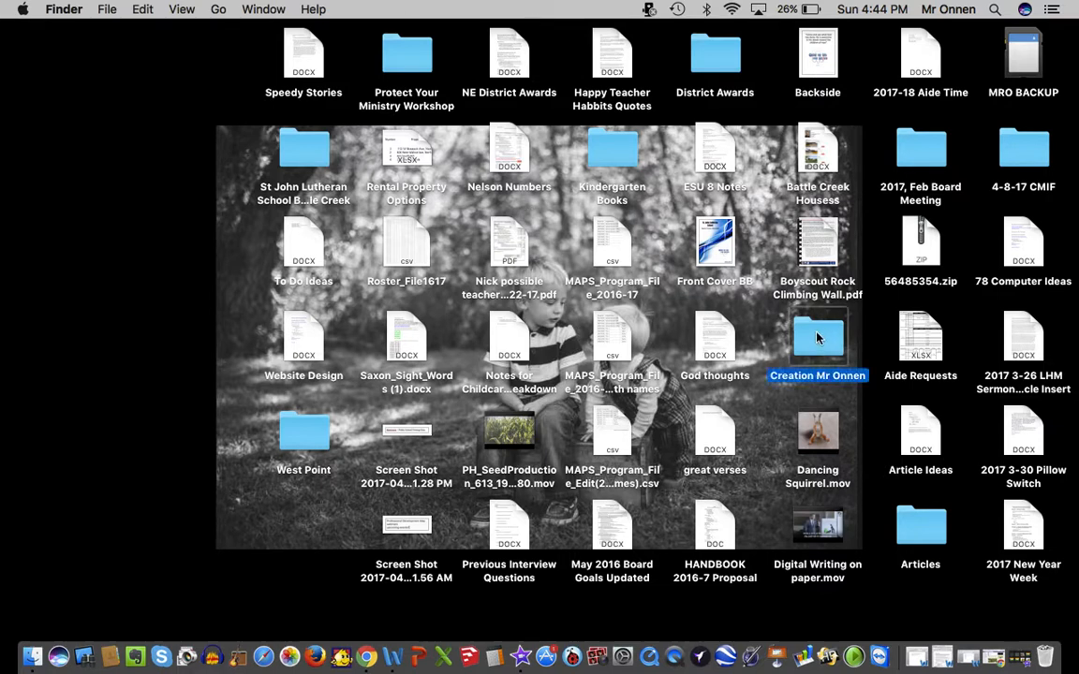
pyautogui.doubleClick(817, 338)
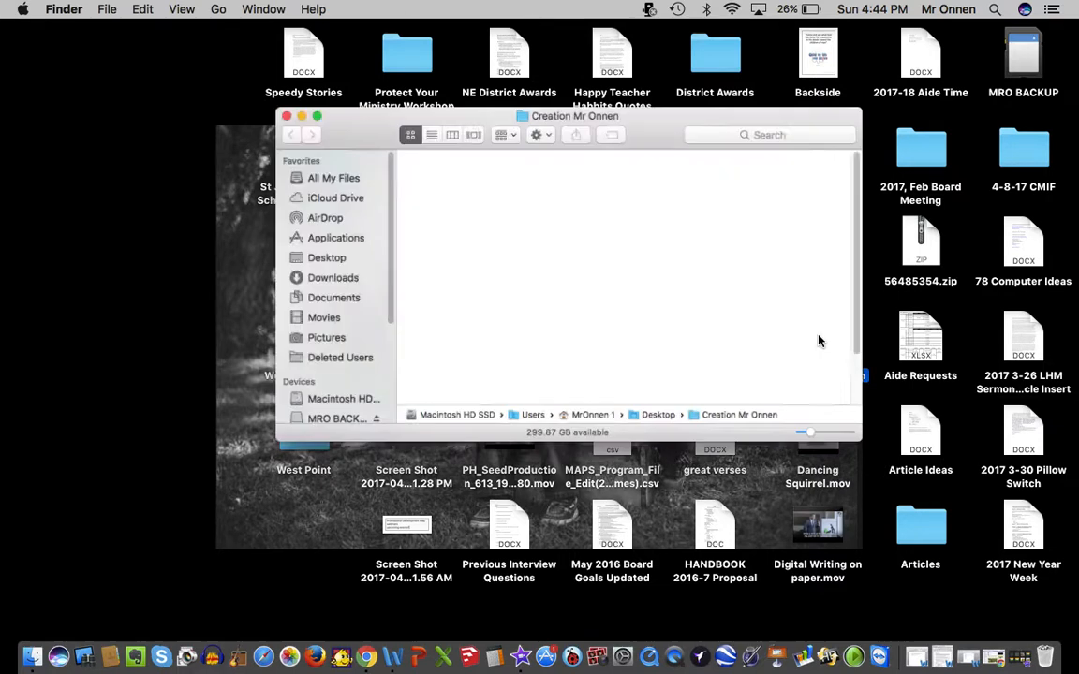
pyautogui.moveTo(717, 279); pyautogui.dragTo(340, 150)
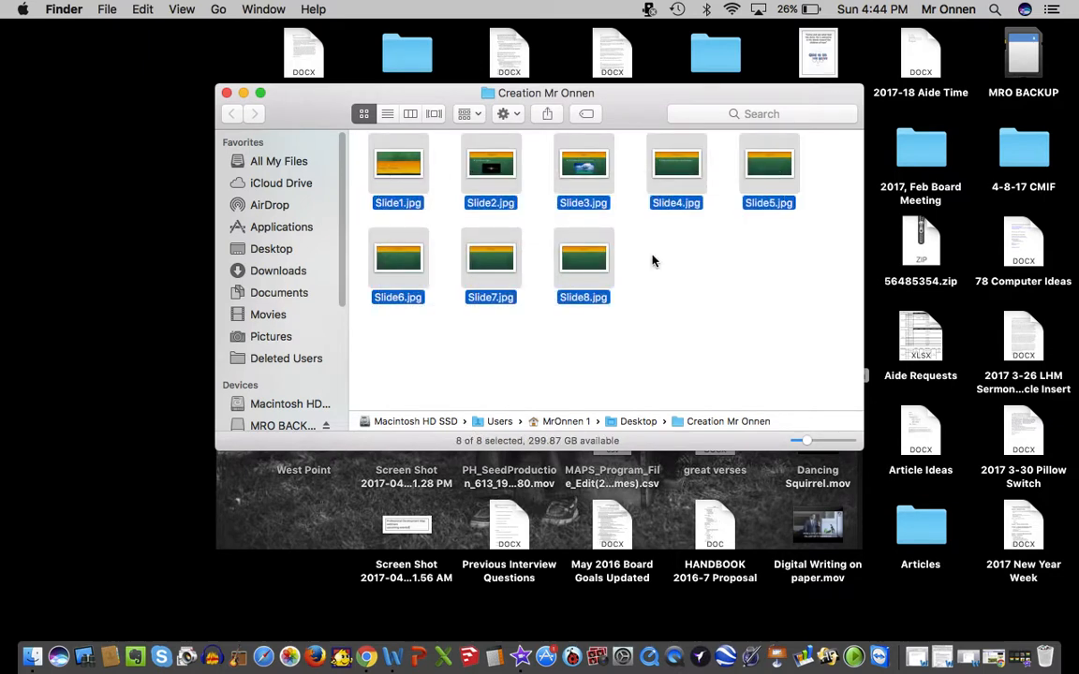
pyautogui.click(568, 377)
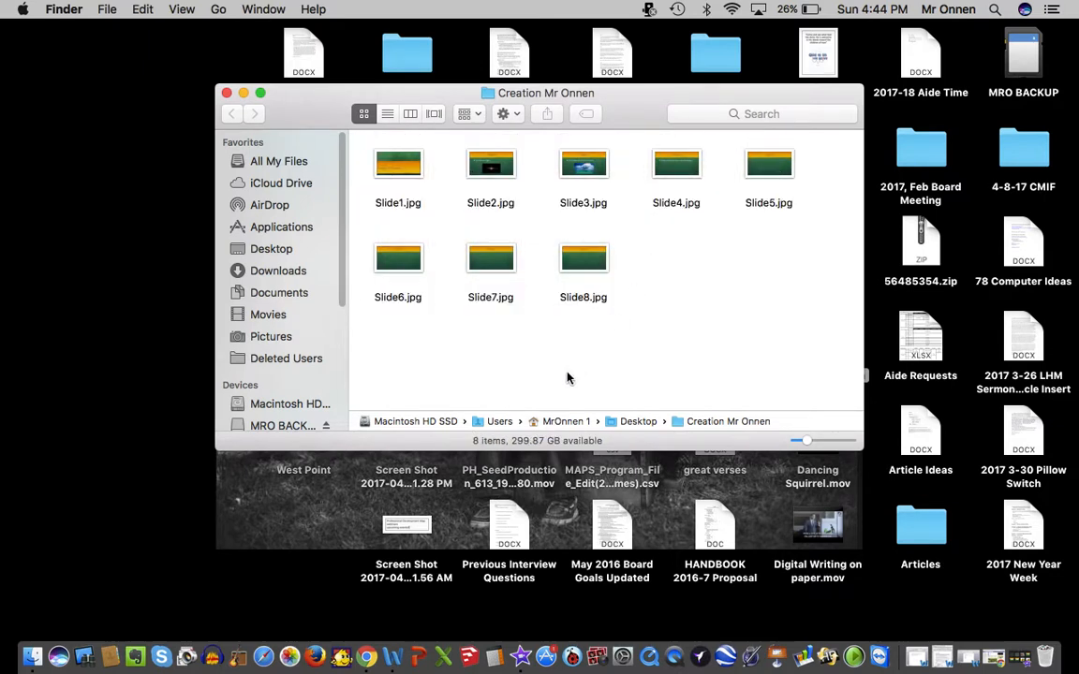
# Switch to iMovie and bring up its projects overview.
pyautogui.rightClick(523, 658)
pyautogui.click(538, 612)
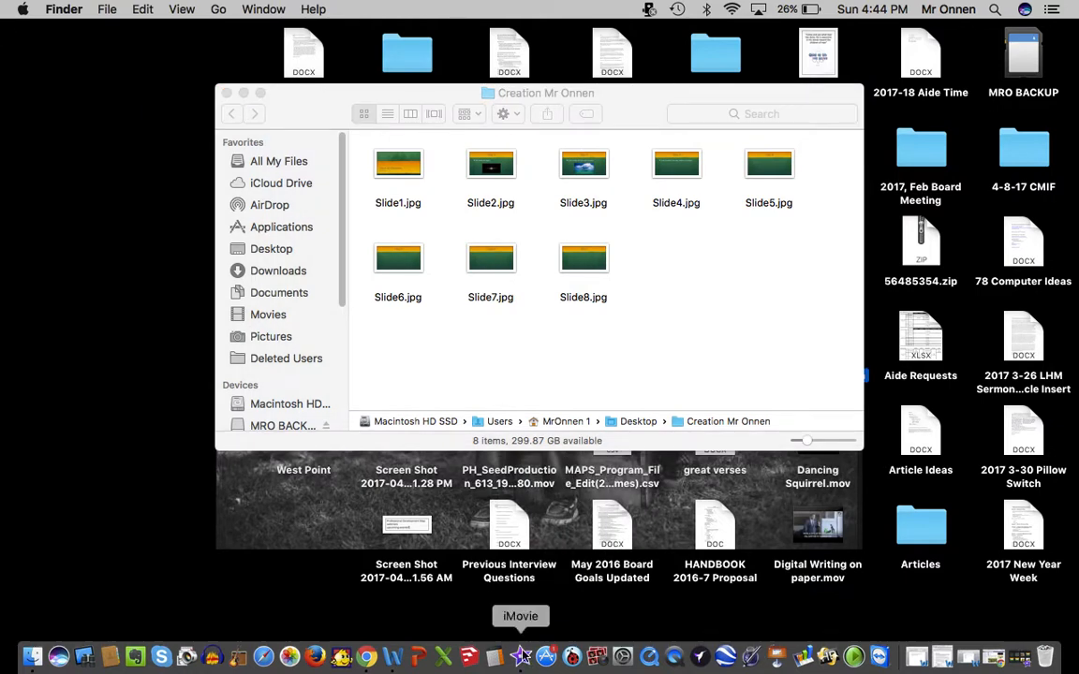
pyautogui.rightClick(522, 659)
pyautogui.click(378, 602)
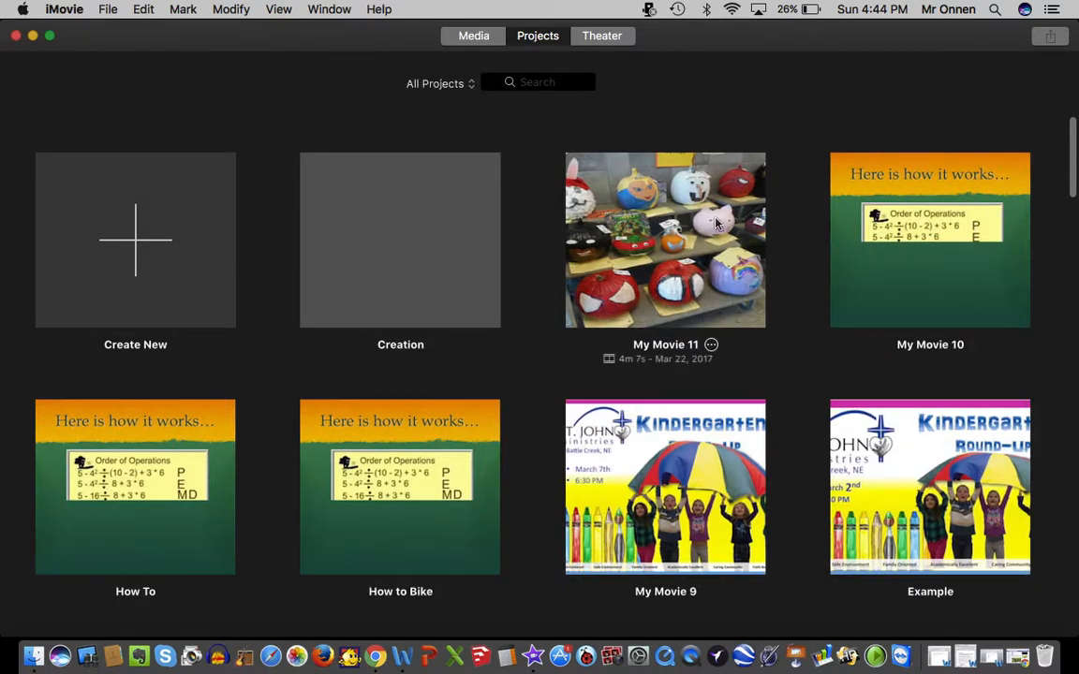
# Return to the projects overview after looking into My Movie 11 and create a new project of type Movie.
pyautogui.doubleClick(665, 223)
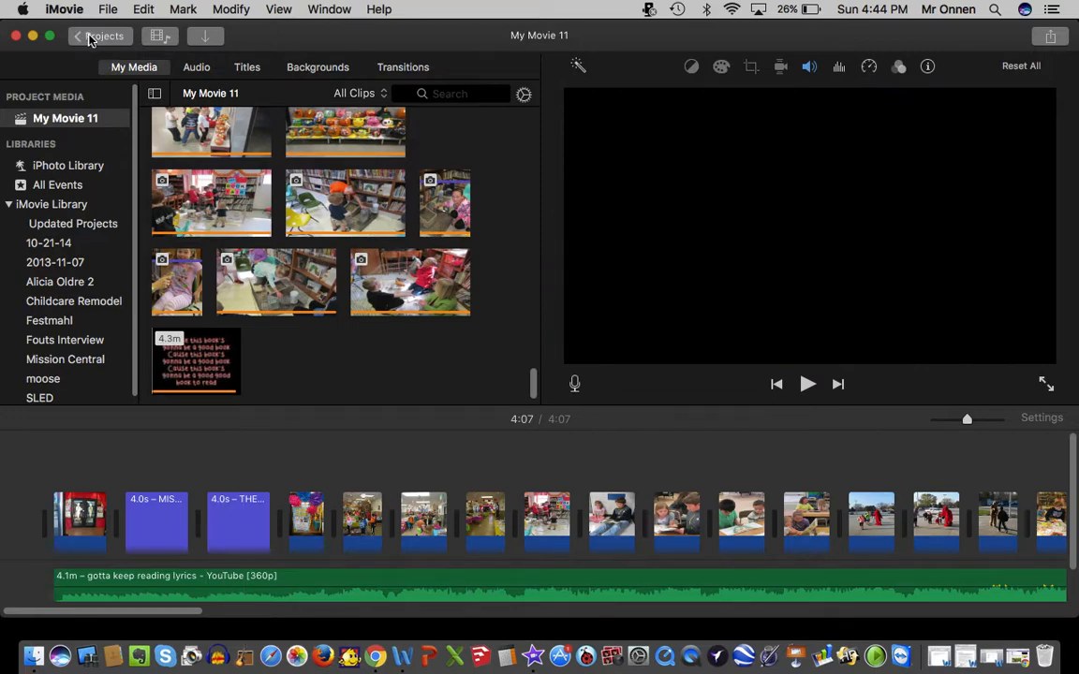
pyautogui.click(89, 37)
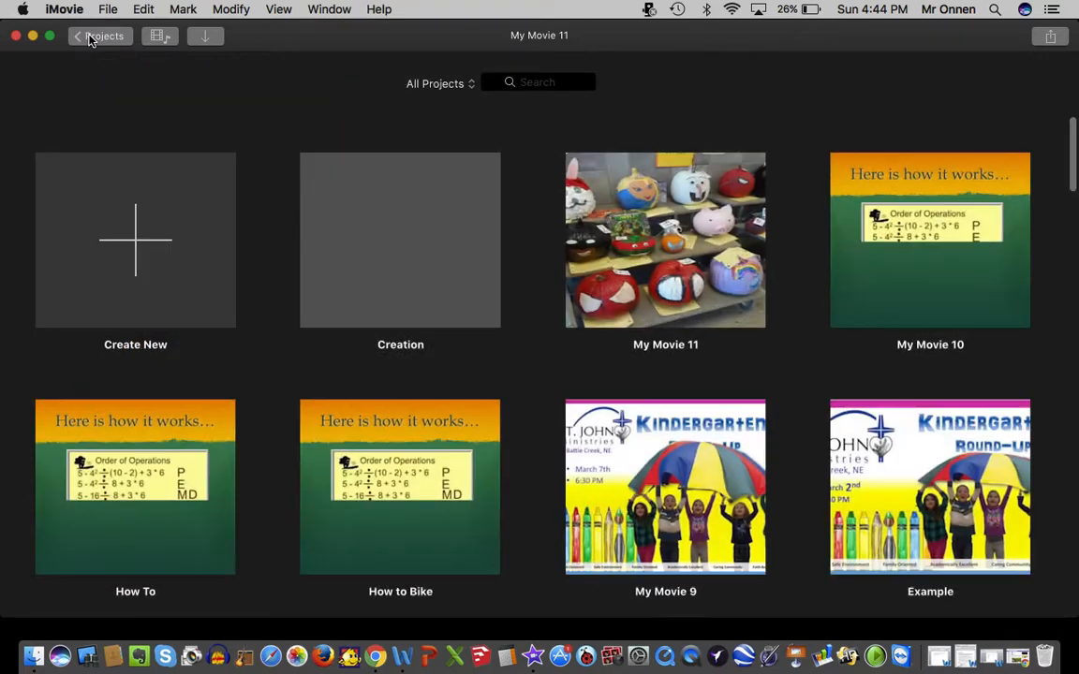
pyautogui.click(134, 240)
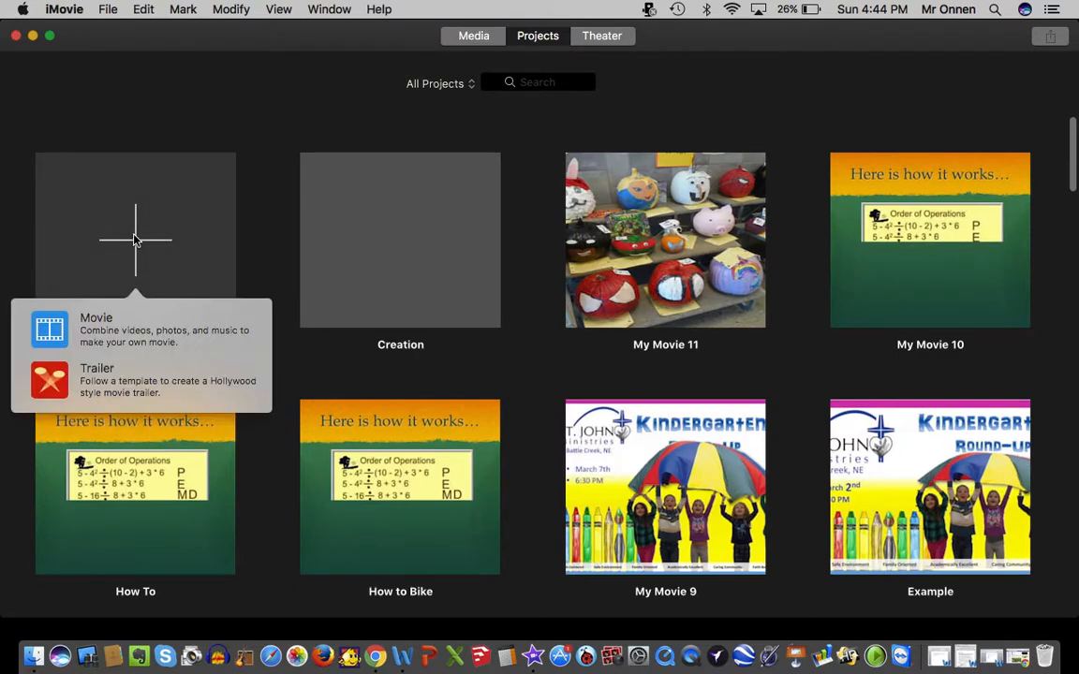
pyautogui.click(56, 335)
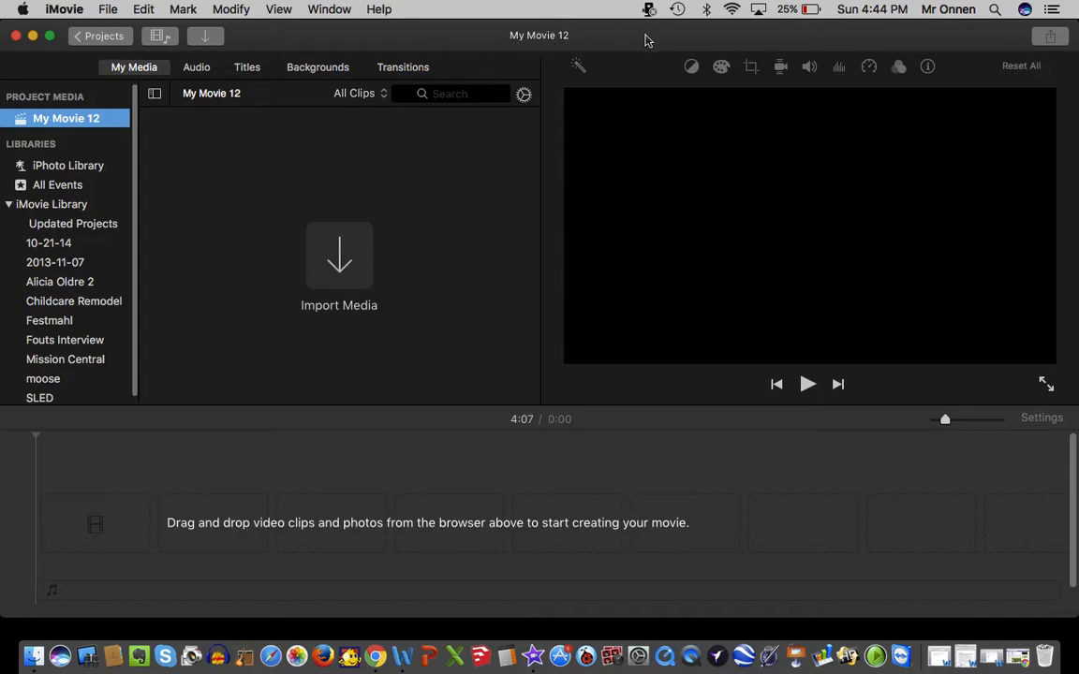
# Move the iMovie window aside to uncover the slides folder and add Slide1.jpg through Slide8.jpg to the new movie's timeline.
pyautogui.moveTo(649, 40); pyautogui.dragTo(513, 150)
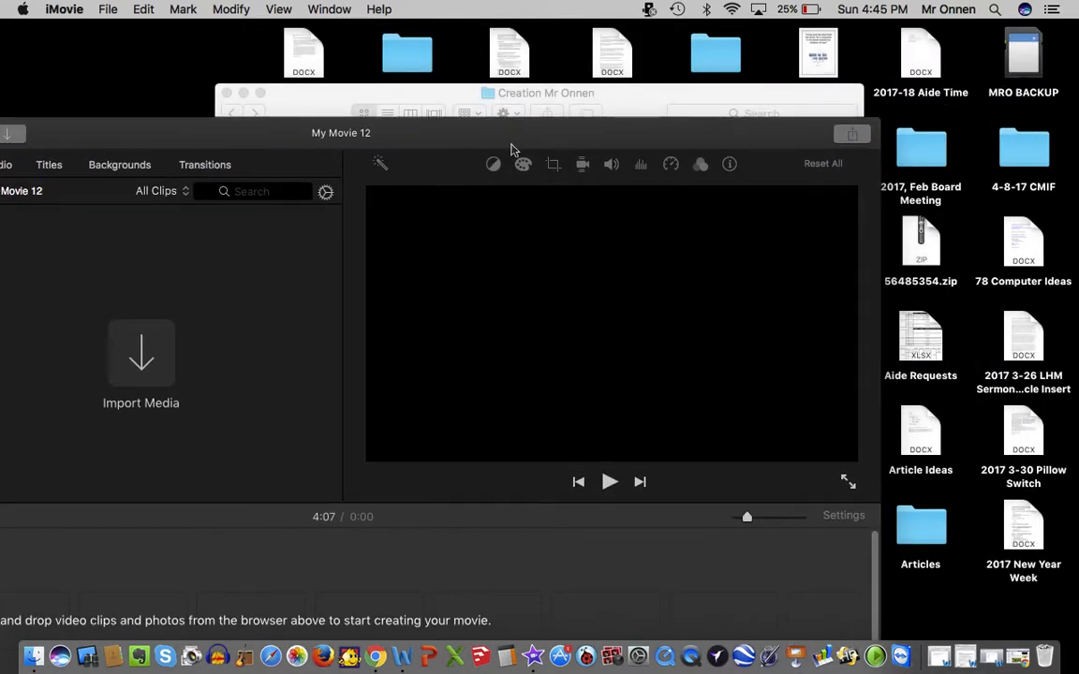
pyautogui.moveTo(581, 137); pyautogui.dragTo(476, 37)
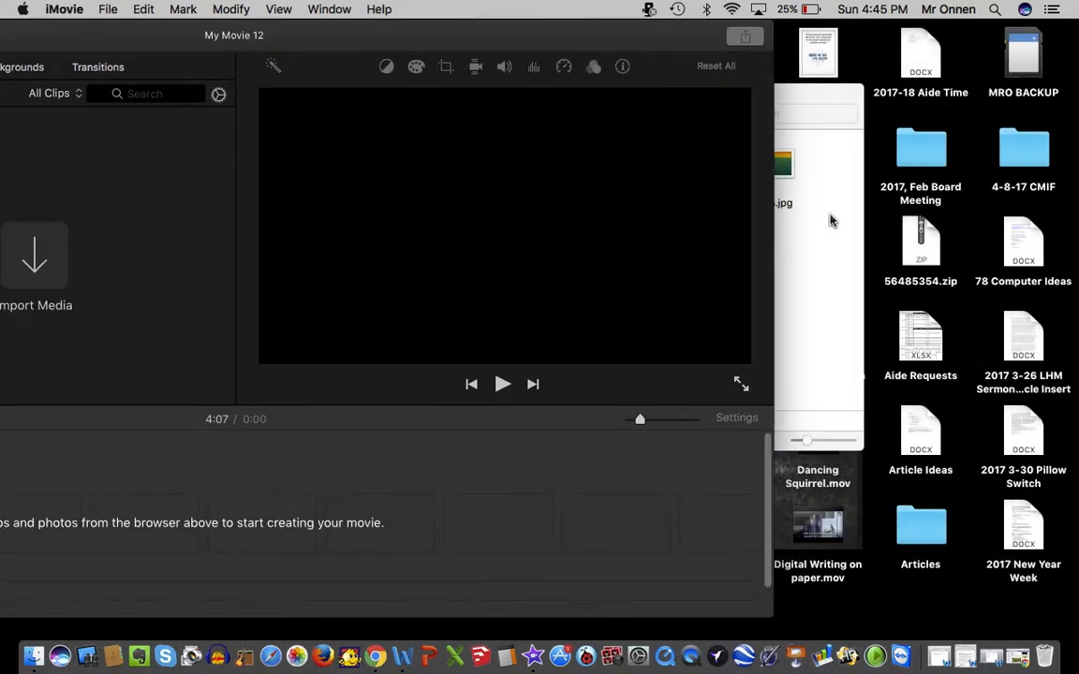
pyautogui.click(817, 199)
pyautogui.moveTo(830, 325); pyautogui.dragTo(103, 449)
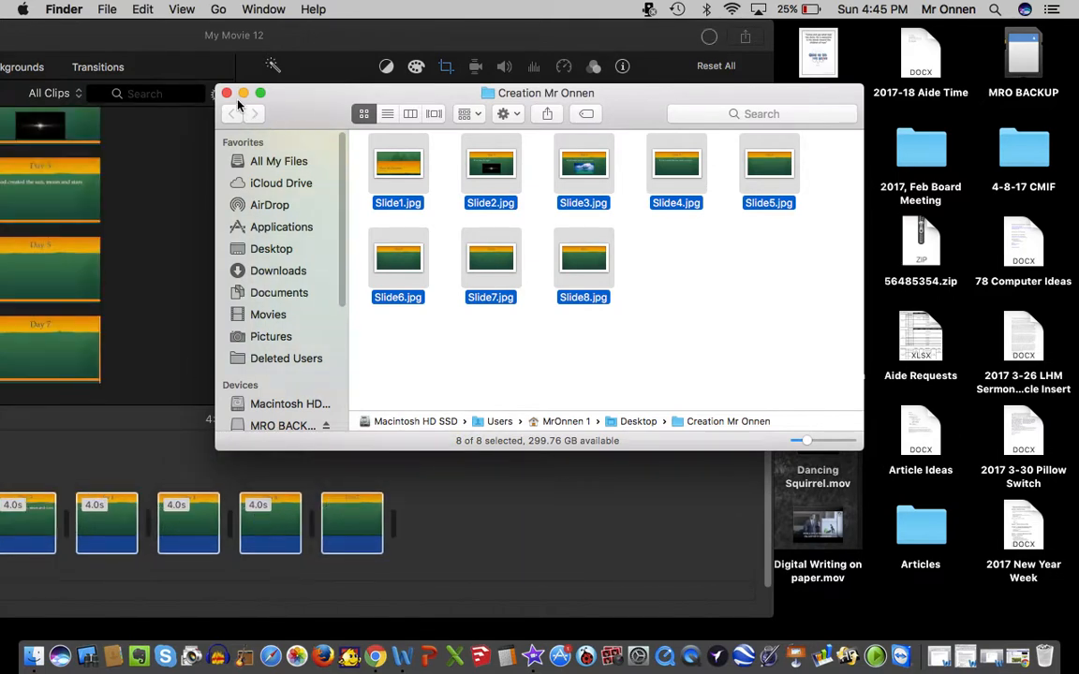
# Close the slides folder window and move the iMovie window back so the whole project is in view.
pyautogui.click(227, 96)
pyautogui.doubleClick(296, 39)
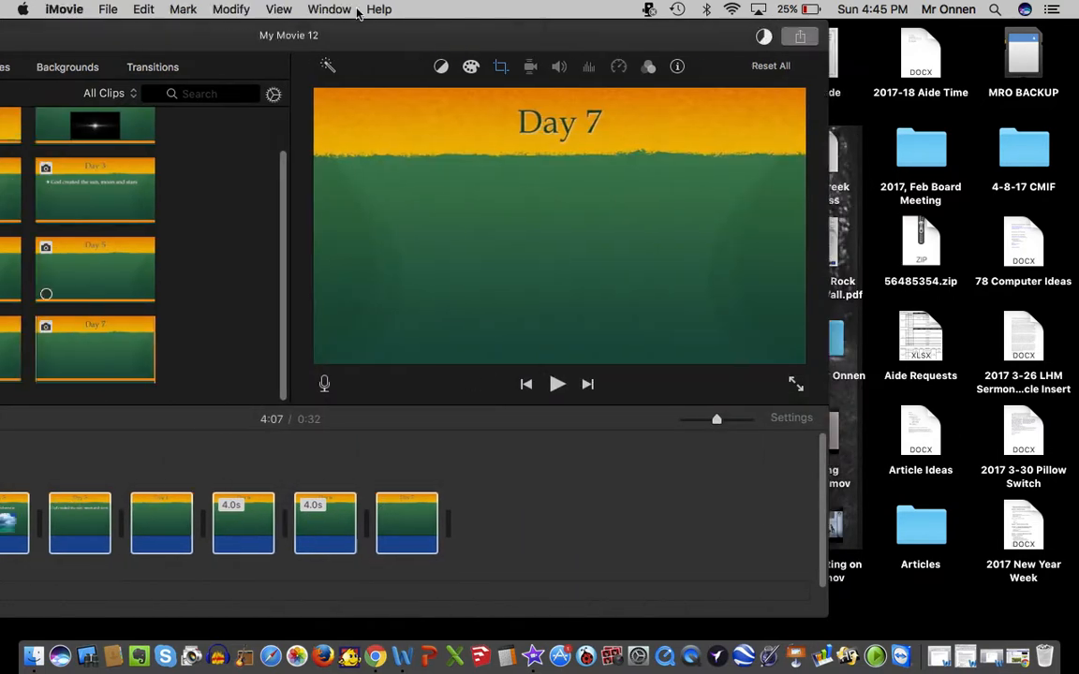
pyautogui.moveTo(695, 7); pyautogui.dragTo(710, 7)
pyautogui.click(765, 466)
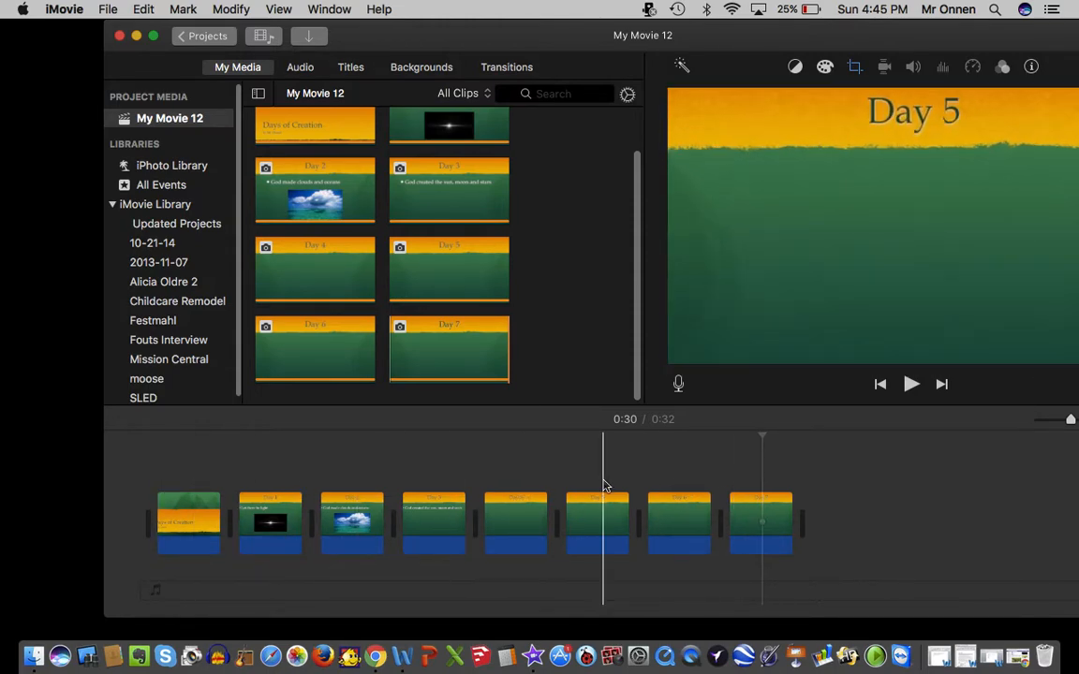
pyautogui.moveTo(530, 36); pyautogui.dragTo(433, 9)
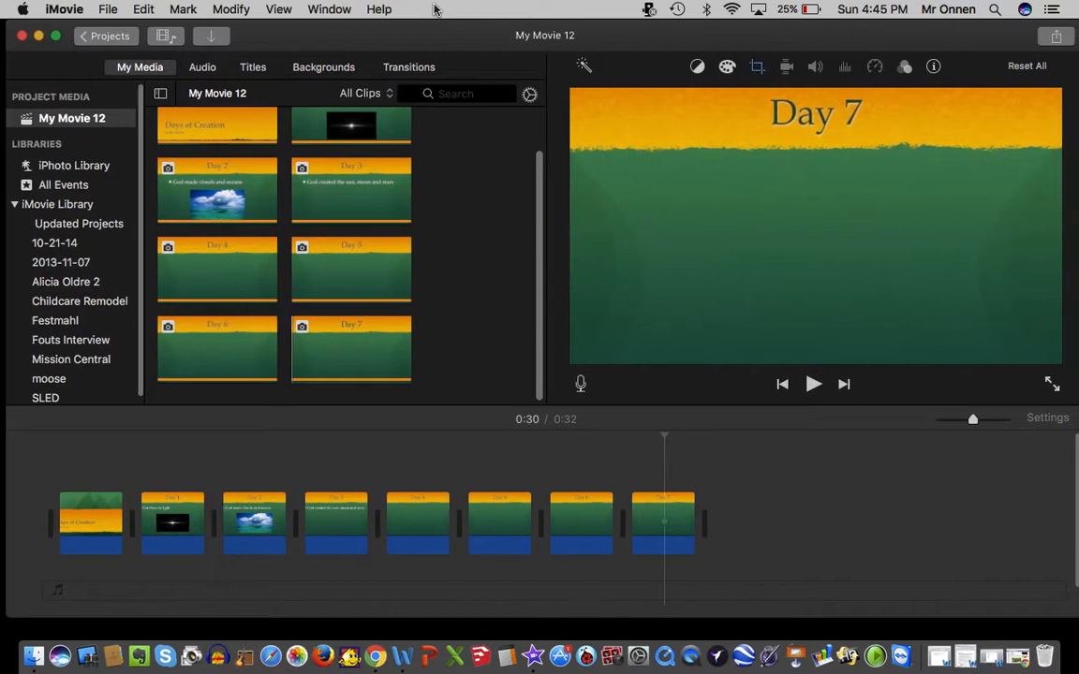
# Set the cropping style of all eight slide clips in the timeline to Crop to Fill and apply it.
pyautogui.click(745, 476)
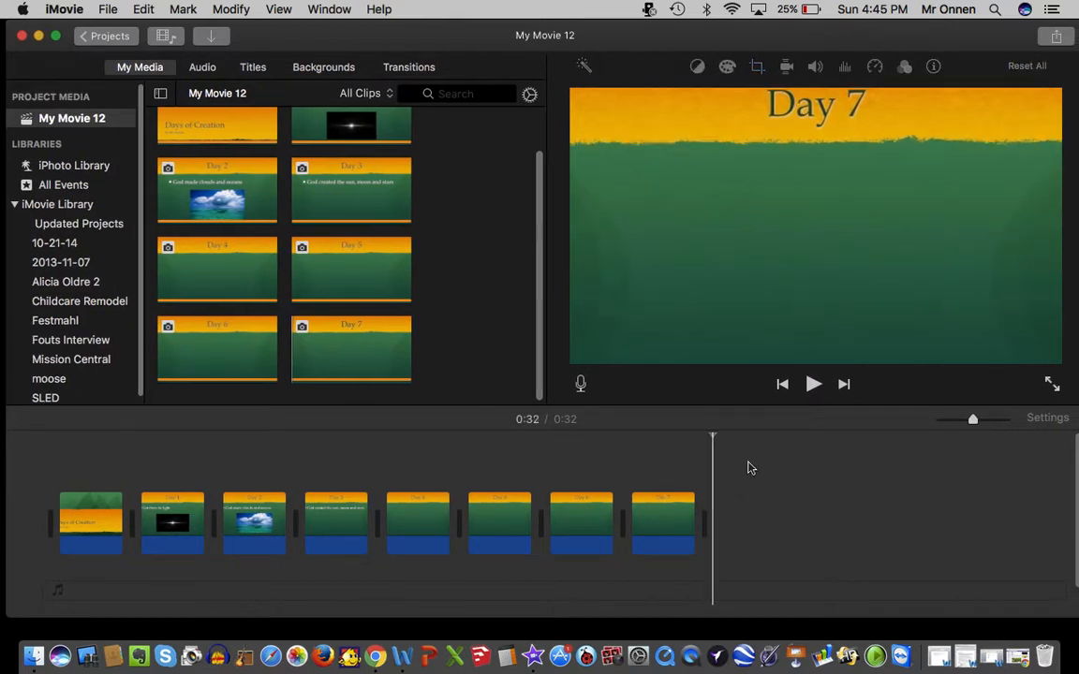
pyautogui.moveTo(748, 468); pyautogui.dragTo(65, 564)
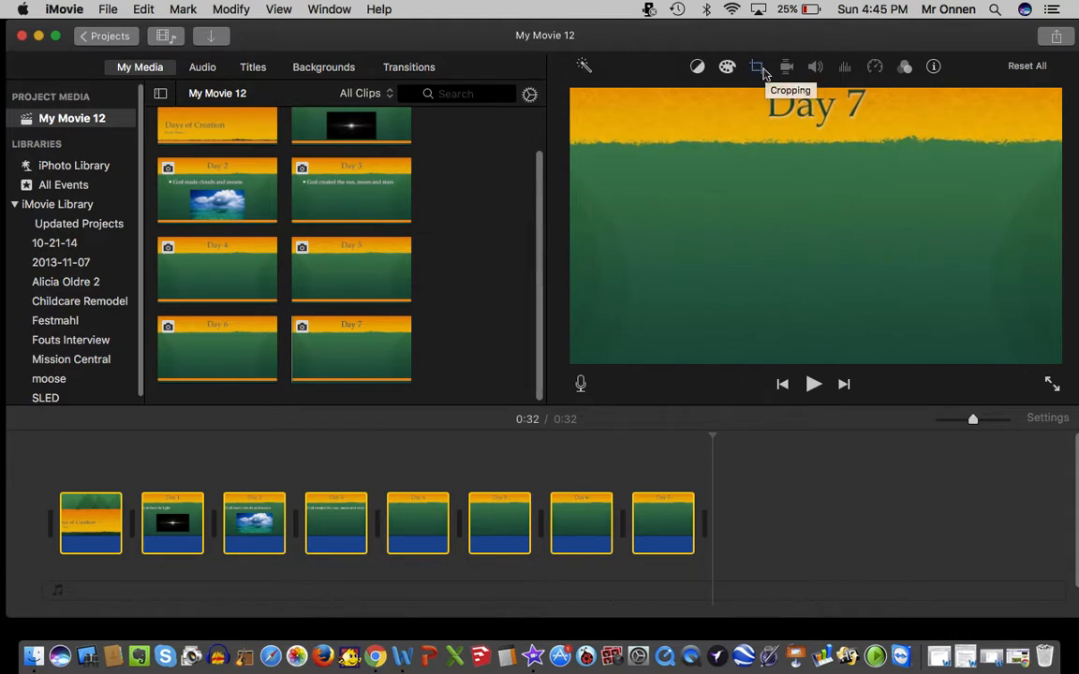
pyautogui.click(757, 68)
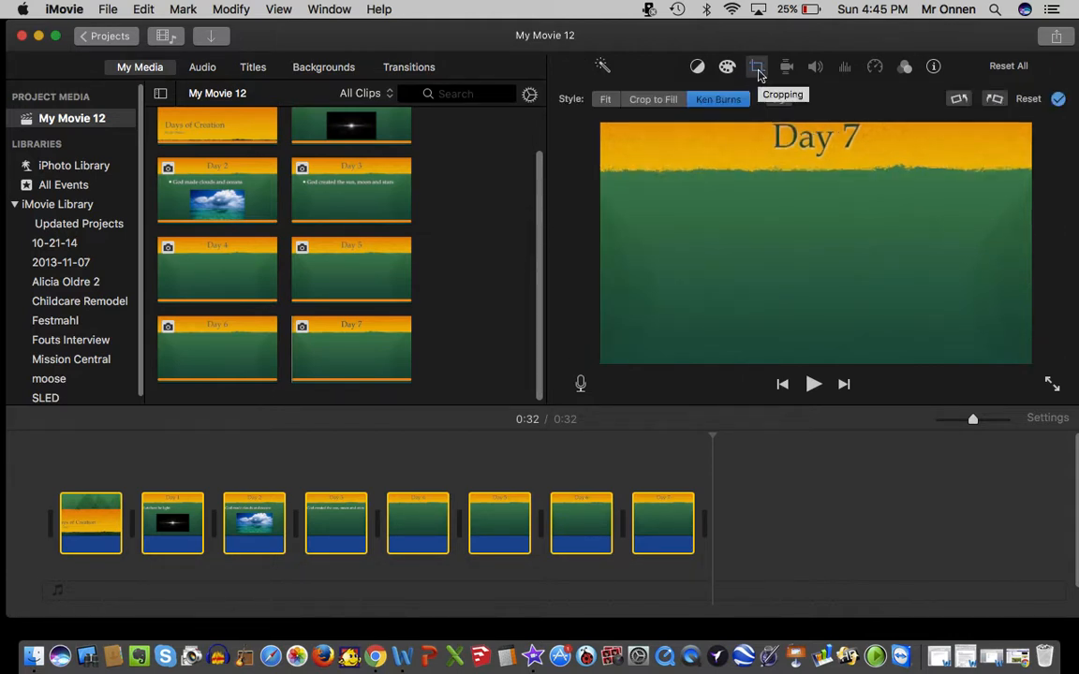
pyautogui.click(655, 100)
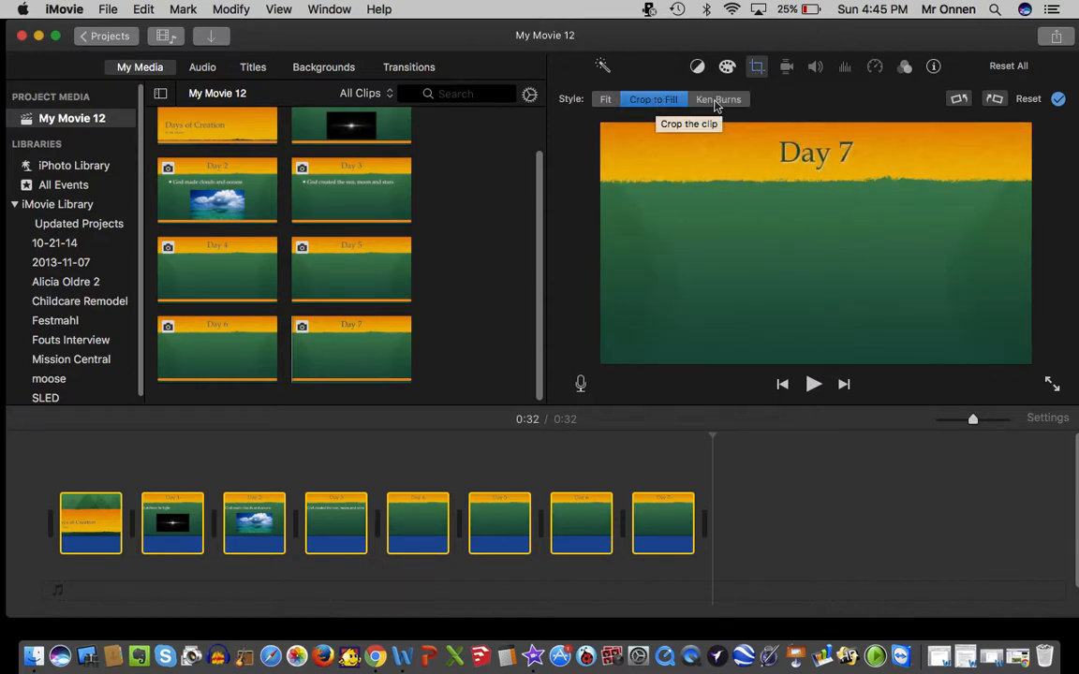
pyautogui.click(718, 101)
pyautogui.click(662, 103)
pyautogui.click(1059, 100)
pyautogui.click(810, 494)
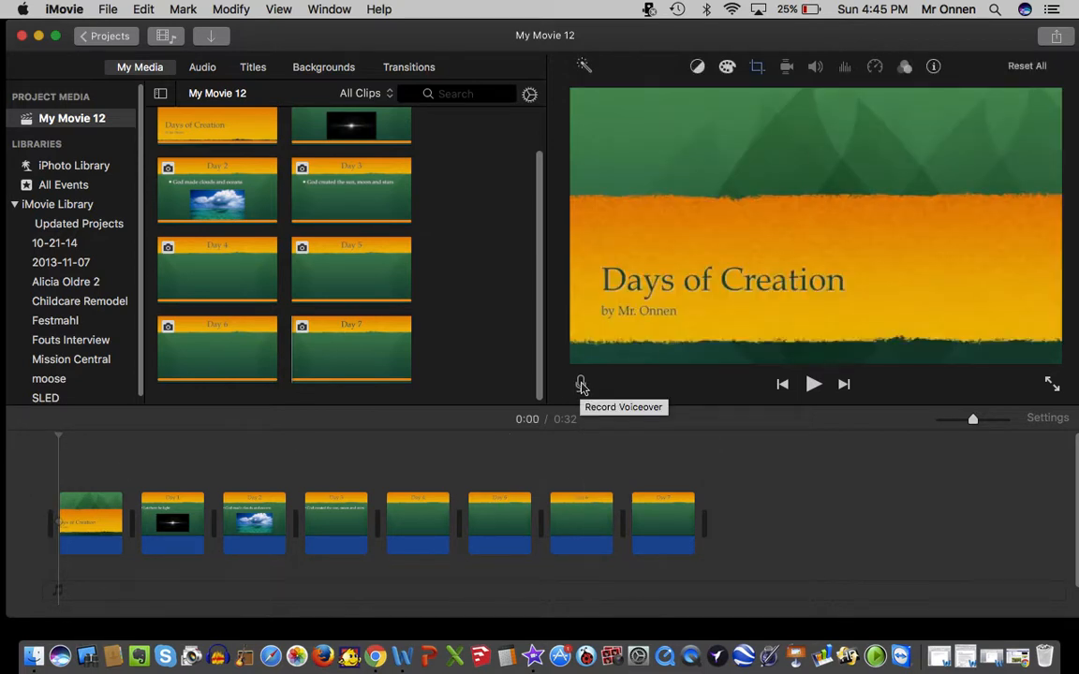
# Record a voiceover of about 11 seconds from the start of the movie.
pyautogui.click(580, 384)
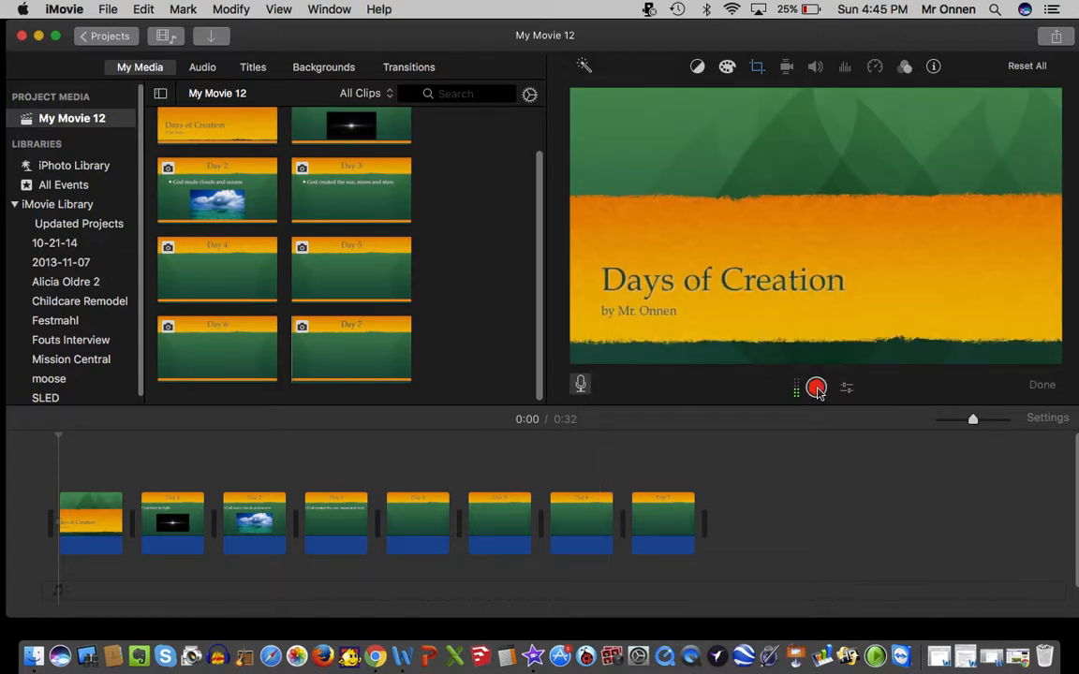
pyautogui.click(816, 388)
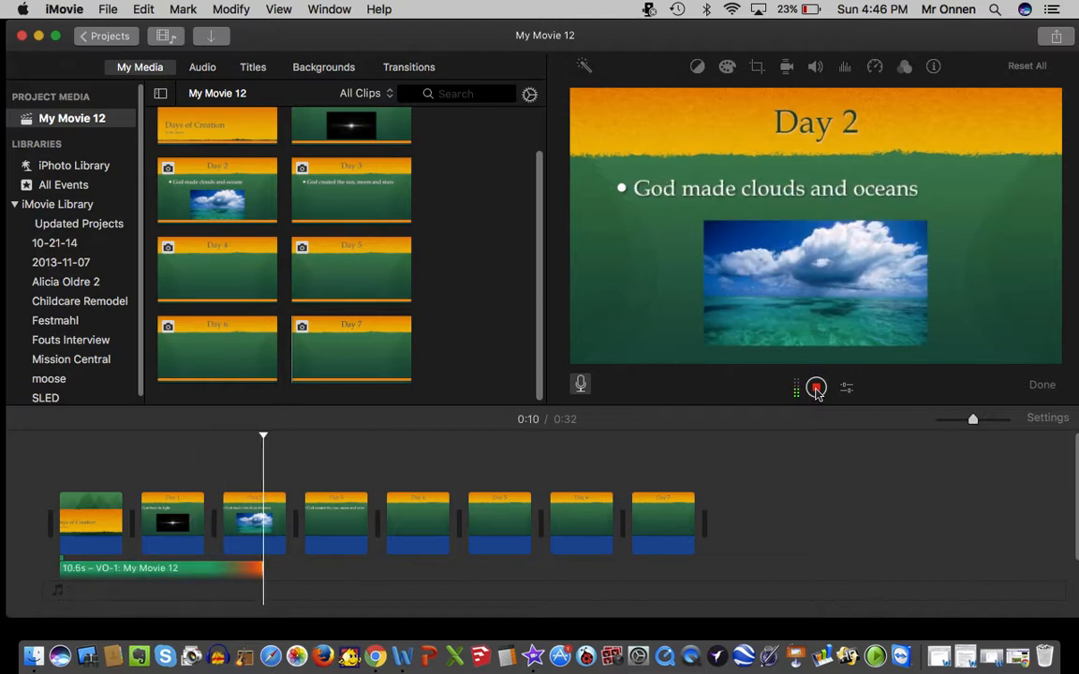
pyautogui.click(816, 389)
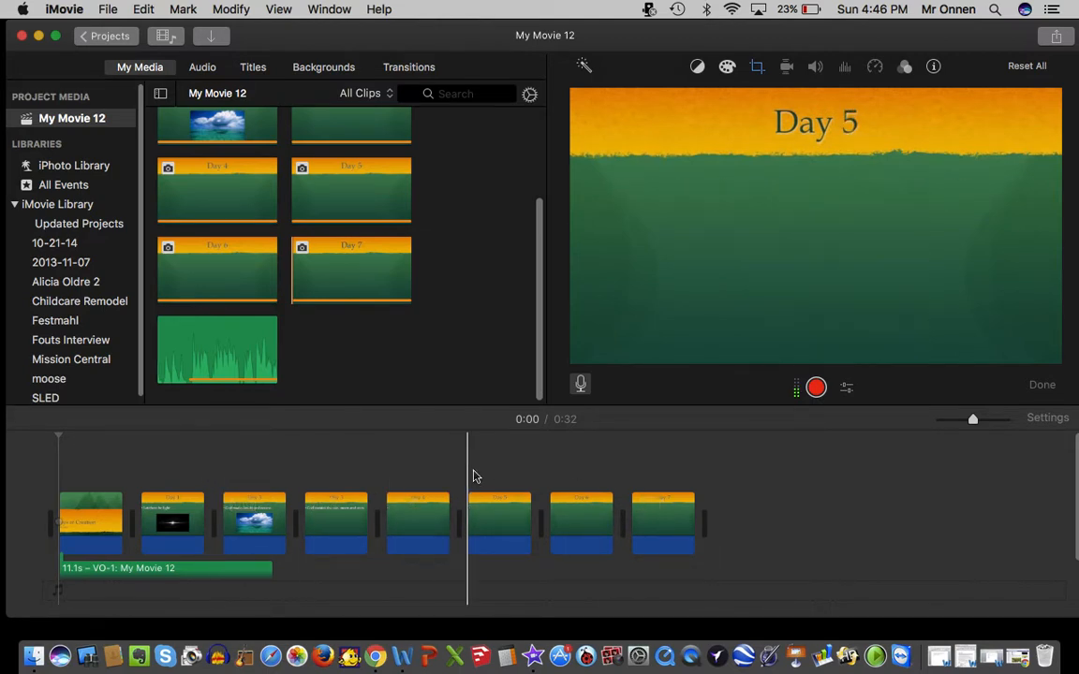
# Adjust the length of the Day 2 clip in the timeline so that it ends together with the voiceover.
pyautogui.click(243, 529)
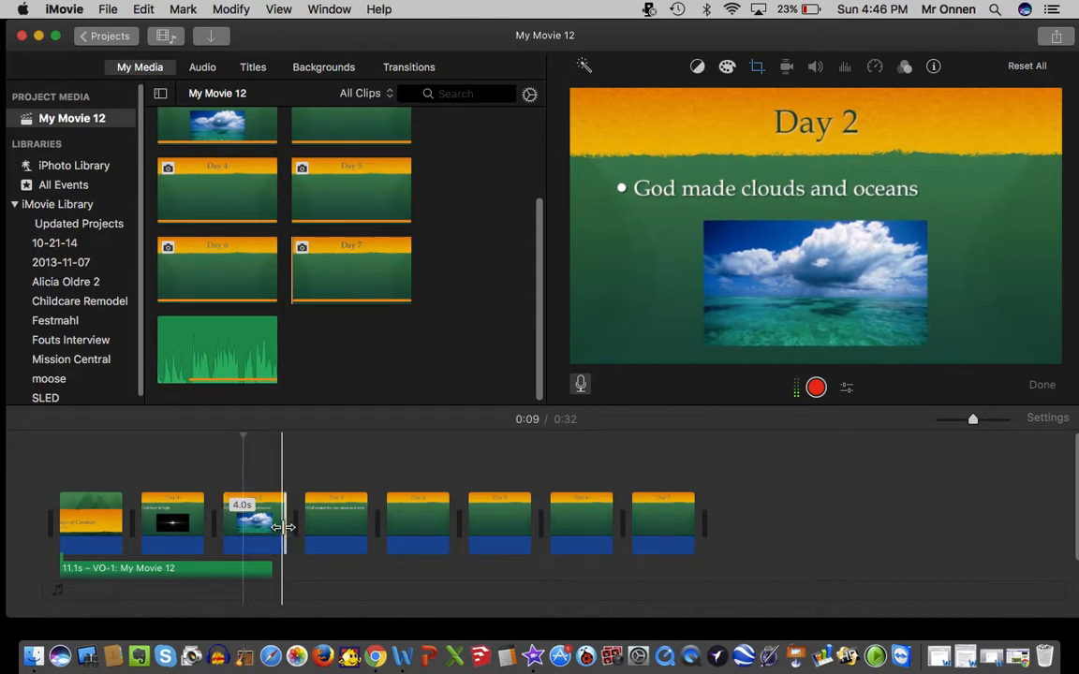
pyautogui.moveTo(283, 528); pyautogui.dragTo(361, 523)
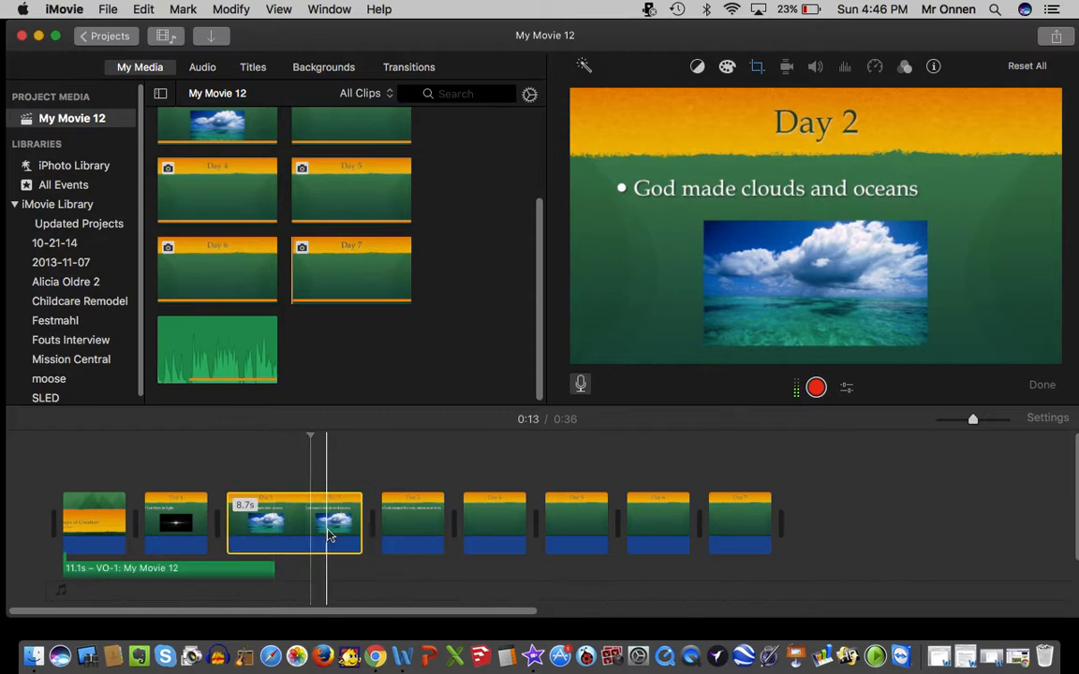
pyautogui.moveTo(361, 521); pyautogui.dragTo(268, 517)
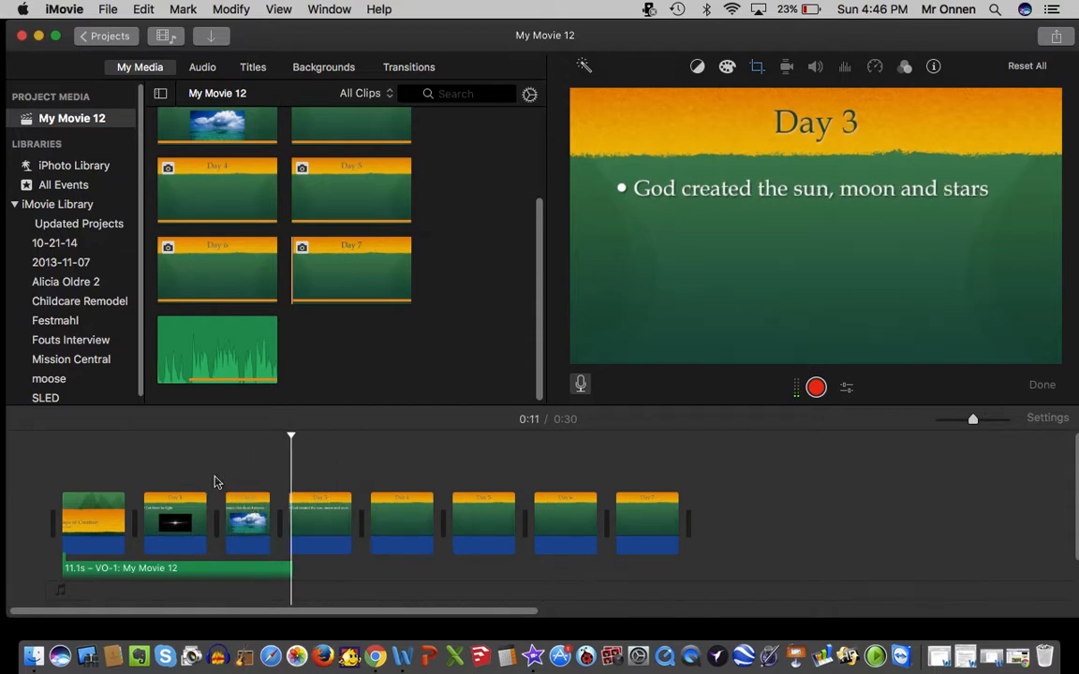
pyautogui.click(253, 520)
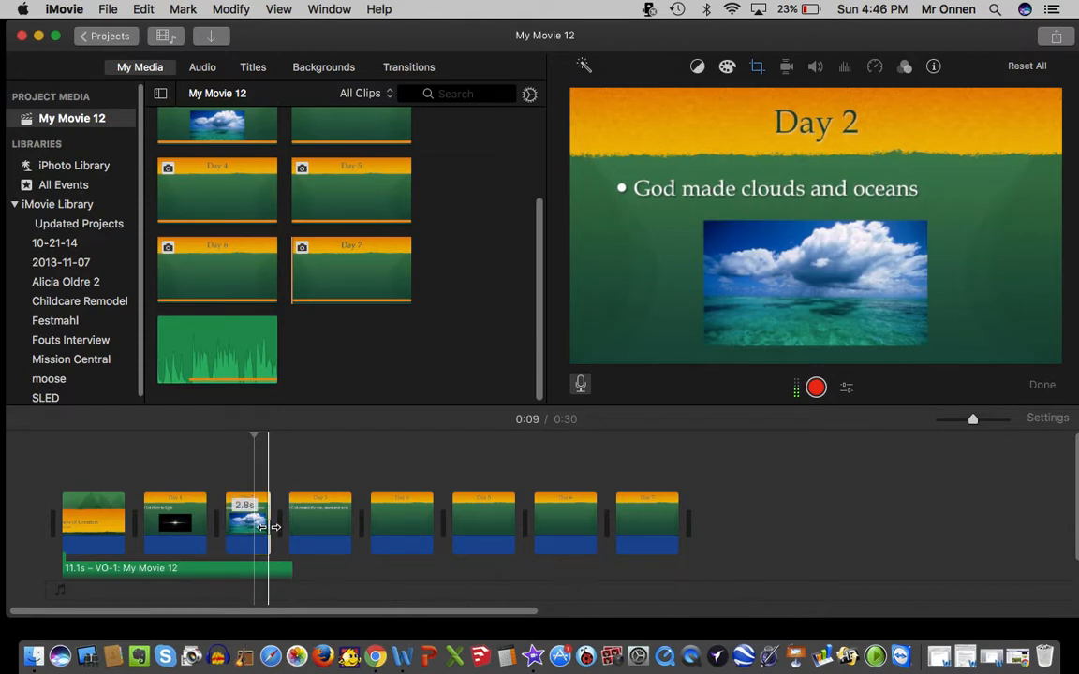
pyautogui.moveTo(270, 524); pyautogui.dragTo(276, 527)
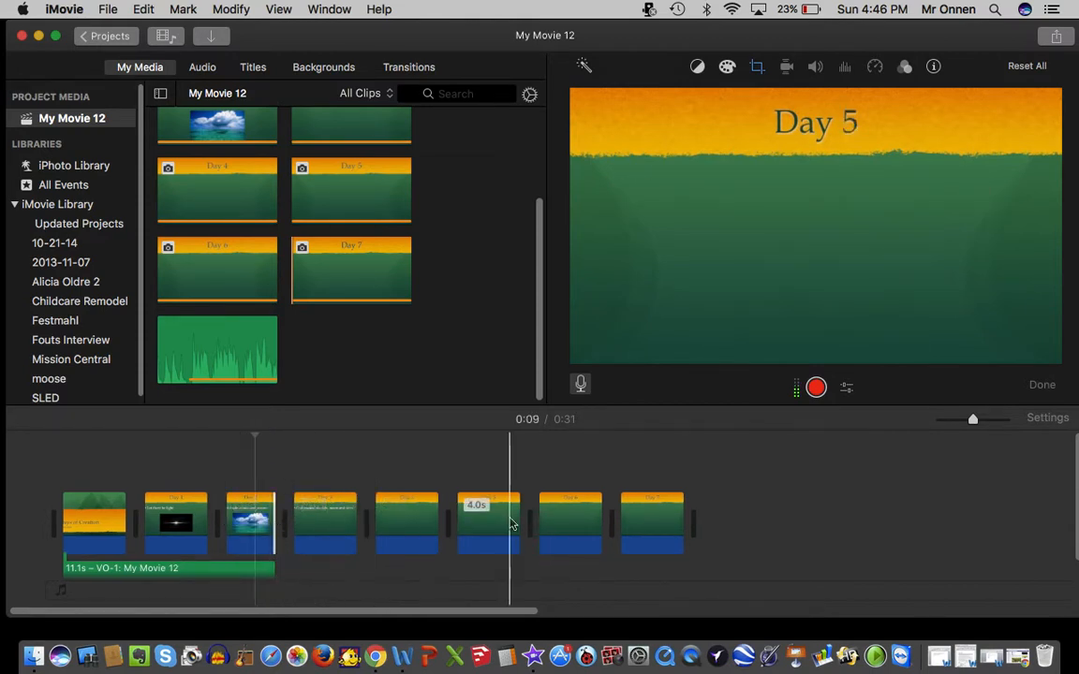
pyautogui.click(737, 536)
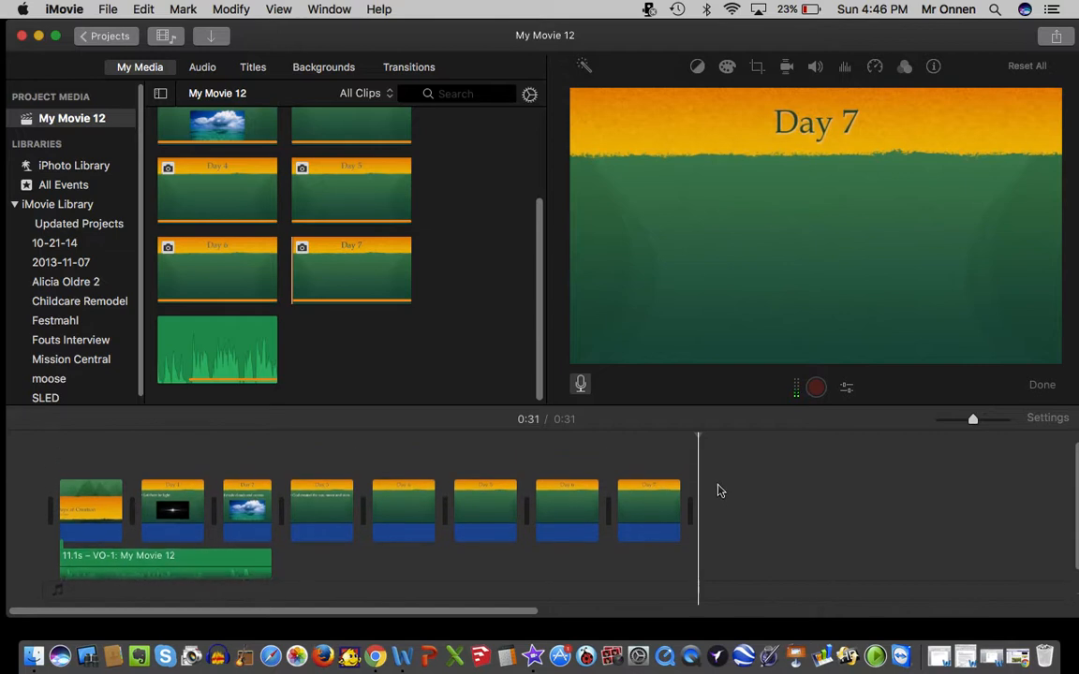
# Add Swap transitions between the first six slide clips in the timeline, from the title slide through Day 5.
pyautogui.moveTo(722, 477); pyautogui.dragTo(5, 487)
pyautogui.click(412, 67)
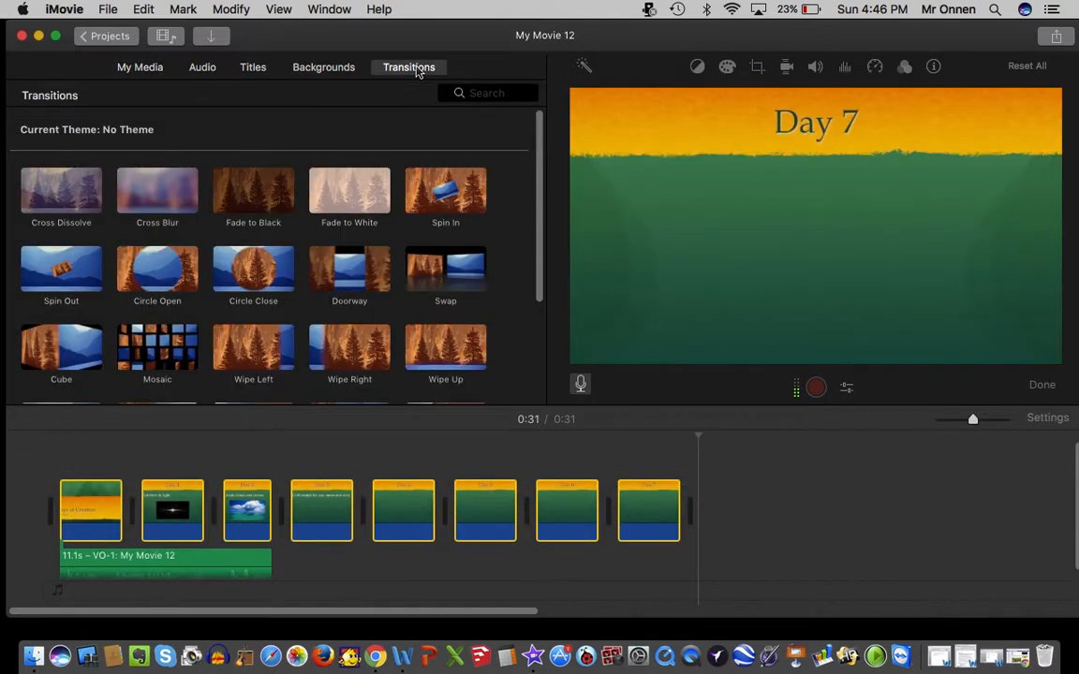
pyautogui.click(437, 286)
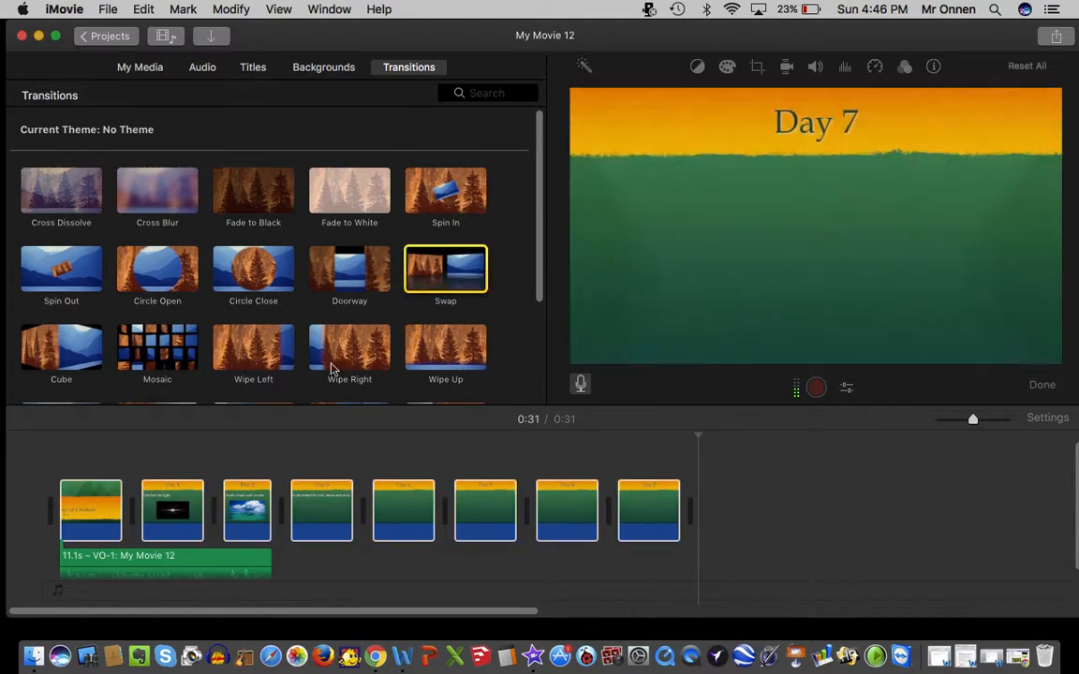
pyautogui.click(471, 276)
pyautogui.click(436, 278)
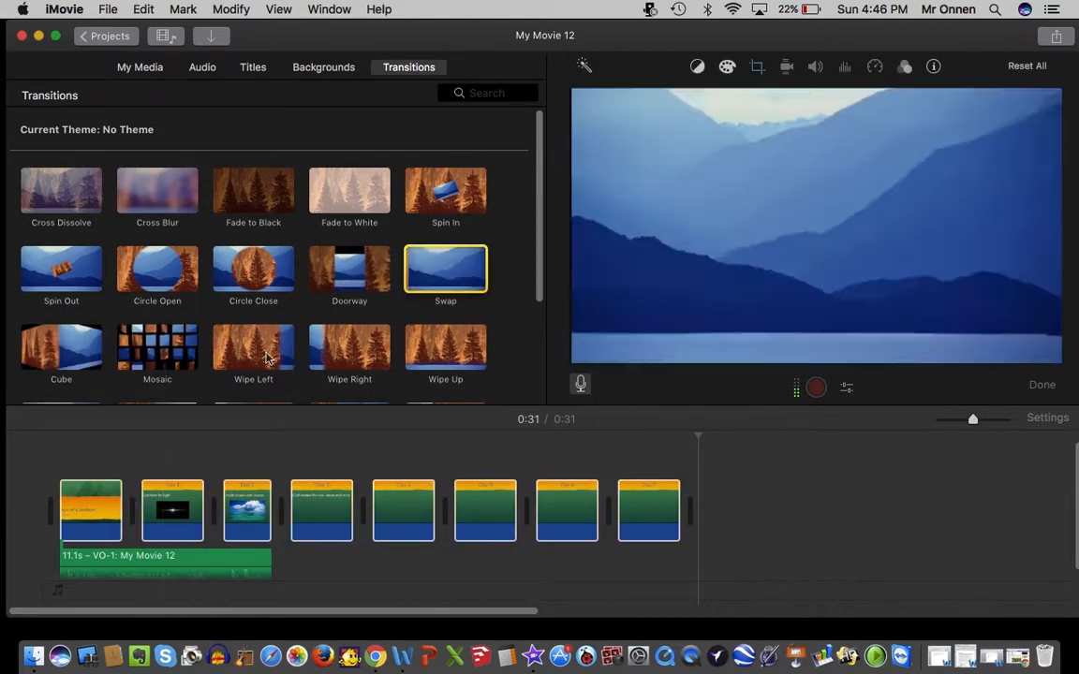
pyautogui.moveTo(447, 267); pyautogui.dragTo(127, 509)
pyautogui.moveTo(432, 296); pyautogui.dragTo(200, 509)
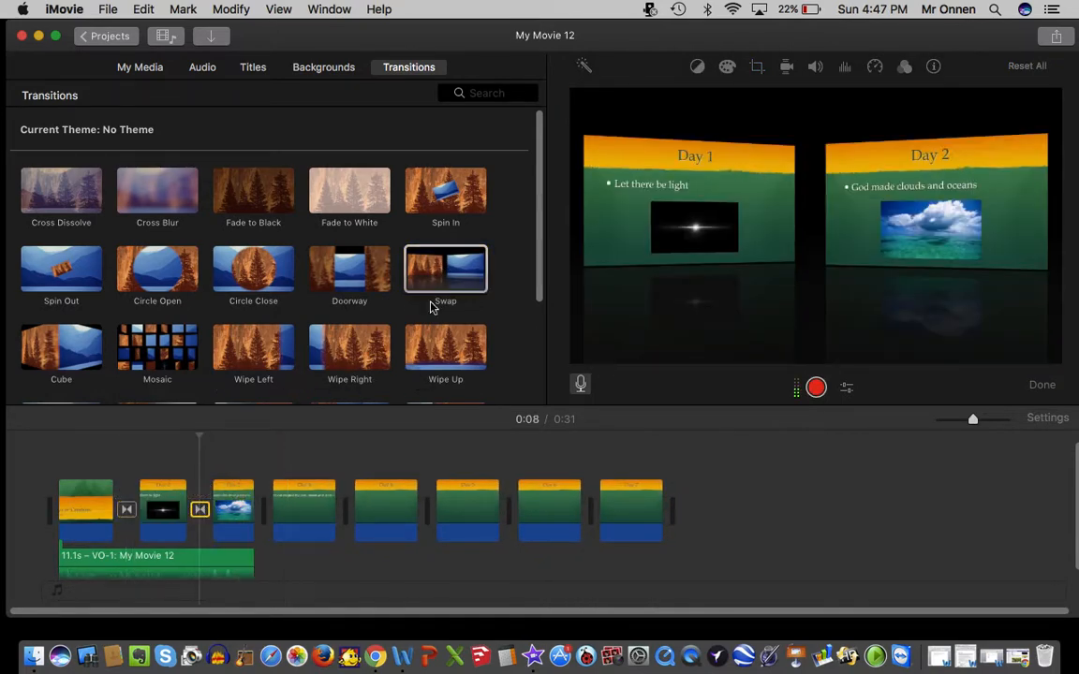
pyautogui.moveTo(440, 281); pyautogui.dragTo(339, 509)
pyautogui.moveTo(442, 296); pyautogui.dragTo(412, 509)
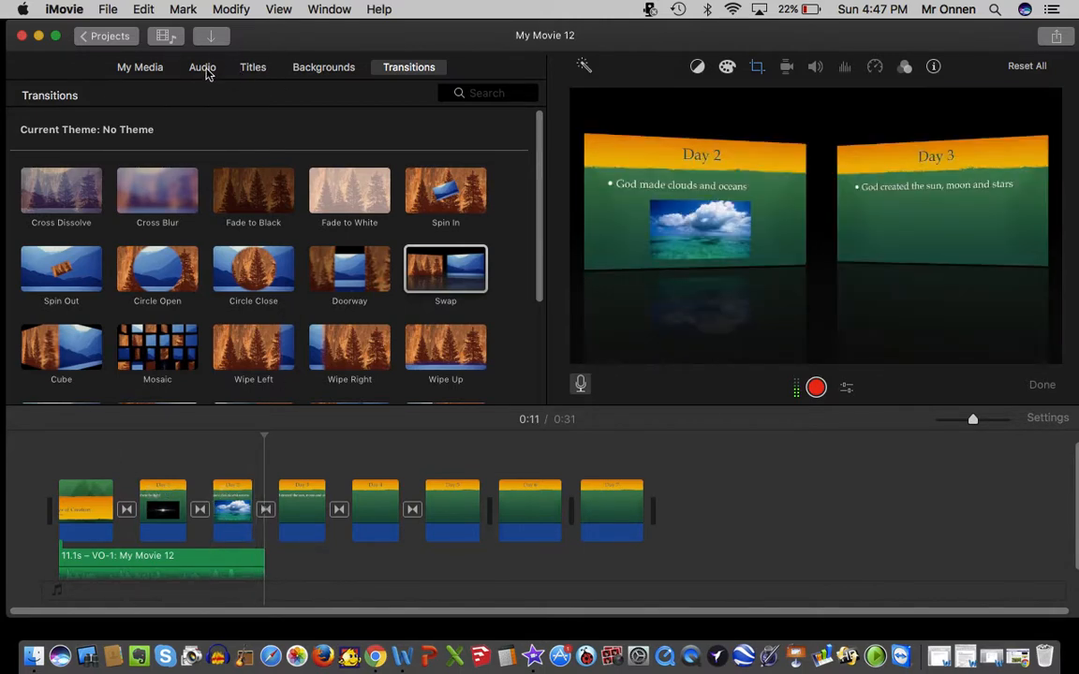
# Browse the sound effects library, listening to the Old Telephone Ring effect and looking through the jingles.
pyautogui.click(204, 68)
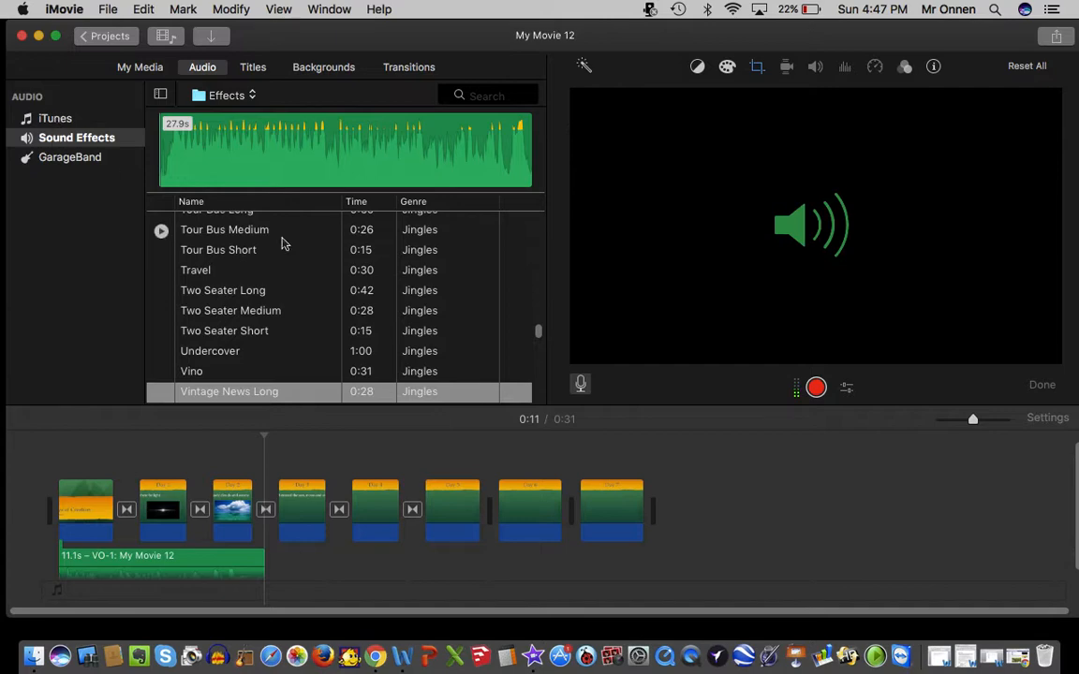
pyautogui.scroll(-15, 395, 330)
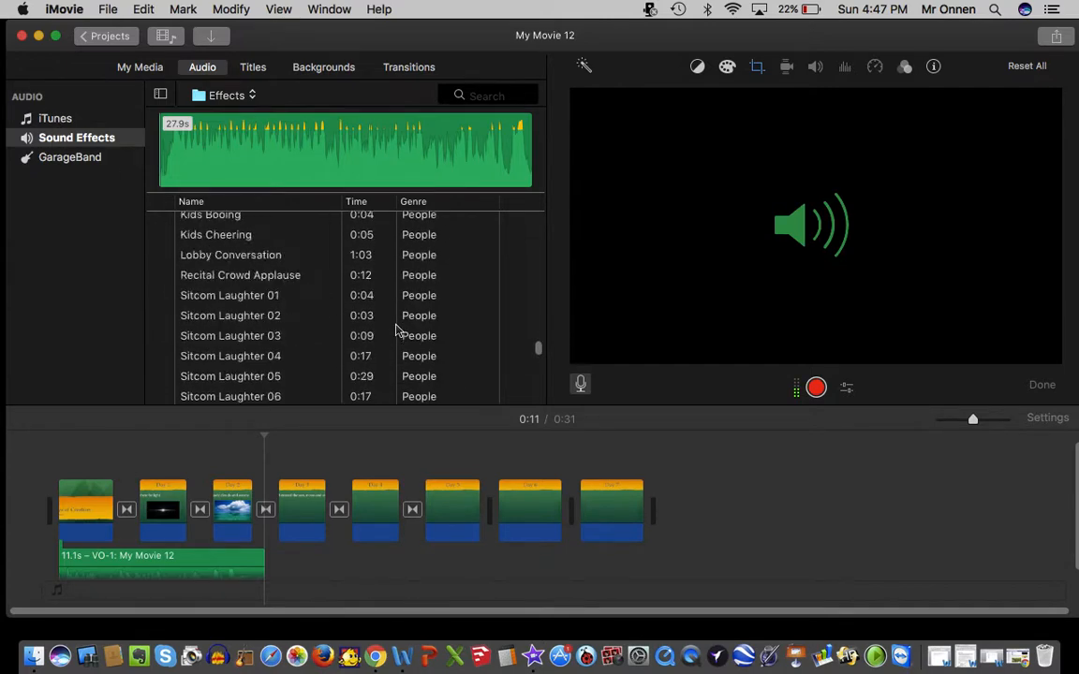
pyautogui.scroll(2, 395, 330)
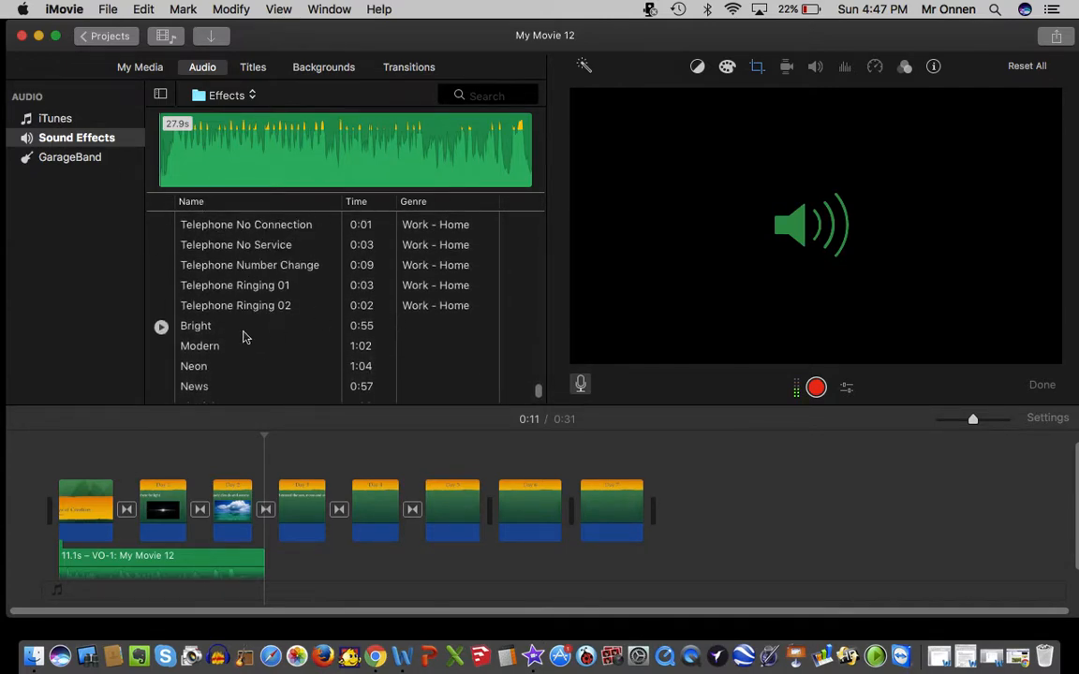
pyautogui.scroll(4, 210, 312)
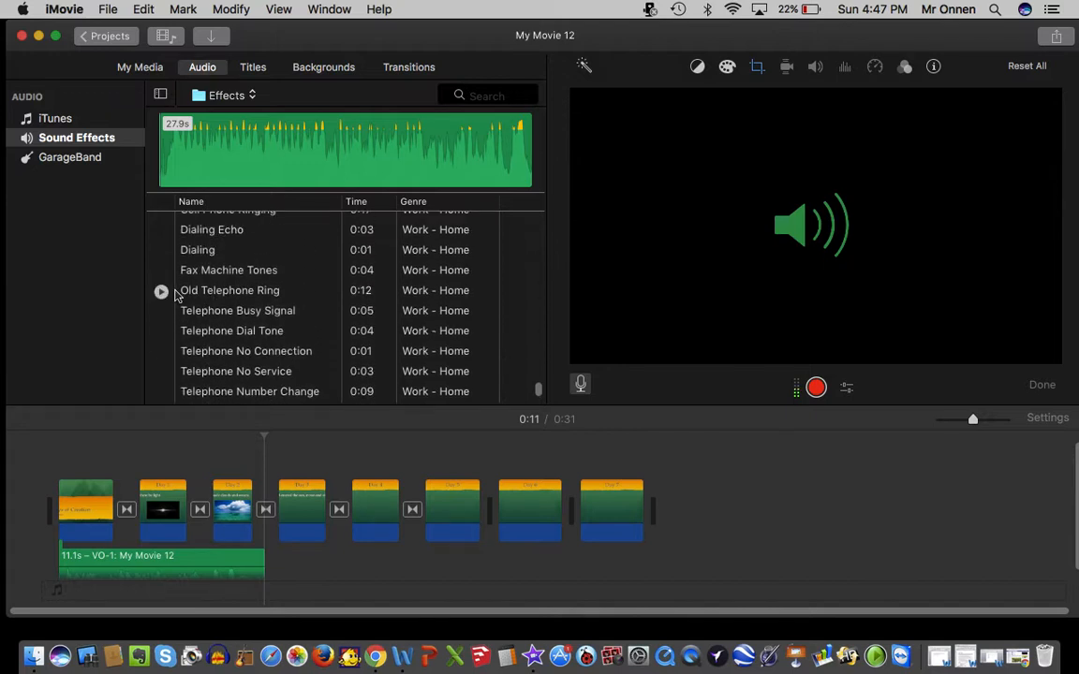
pyautogui.click(161, 292)
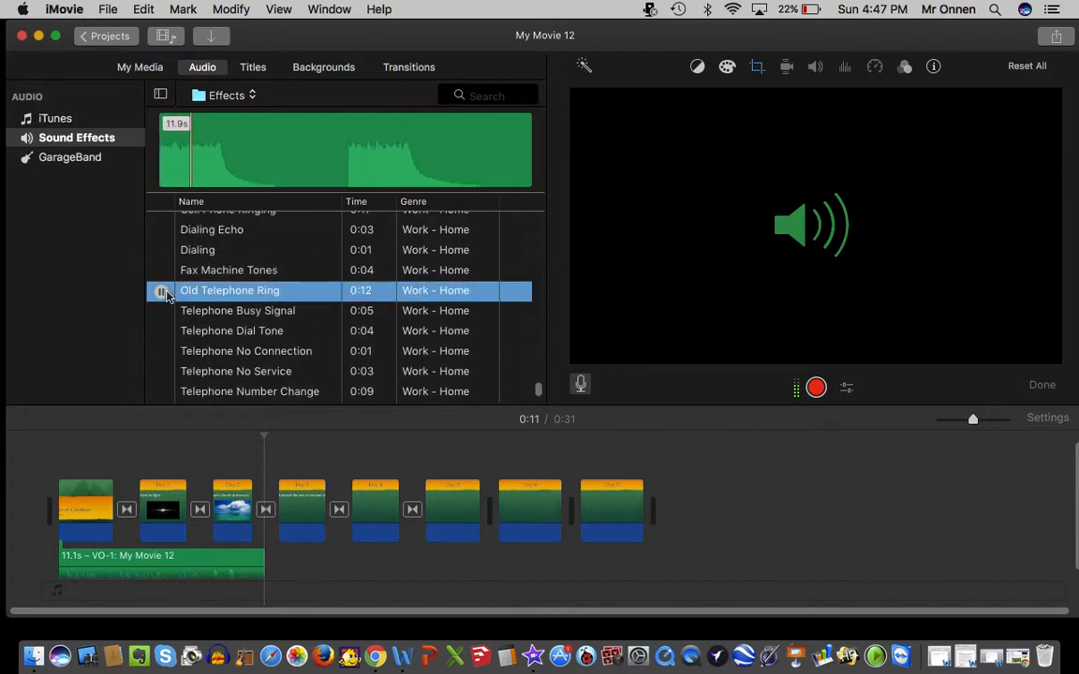
pyautogui.scroll(-10, 277, 342)
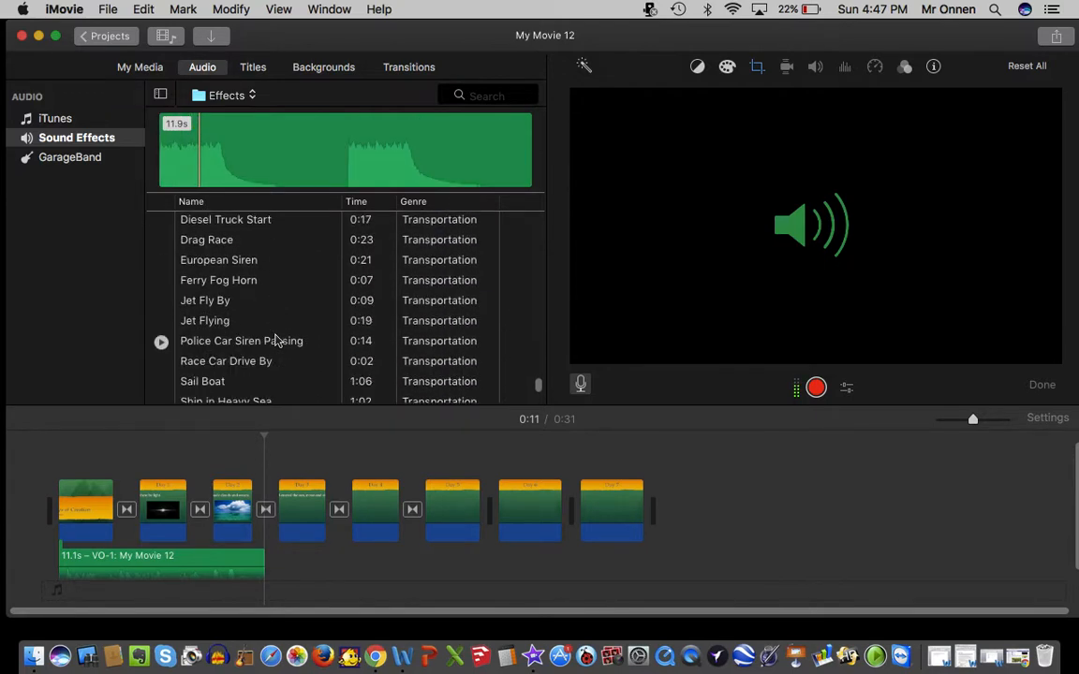
pyautogui.scroll(-10, 277, 342)
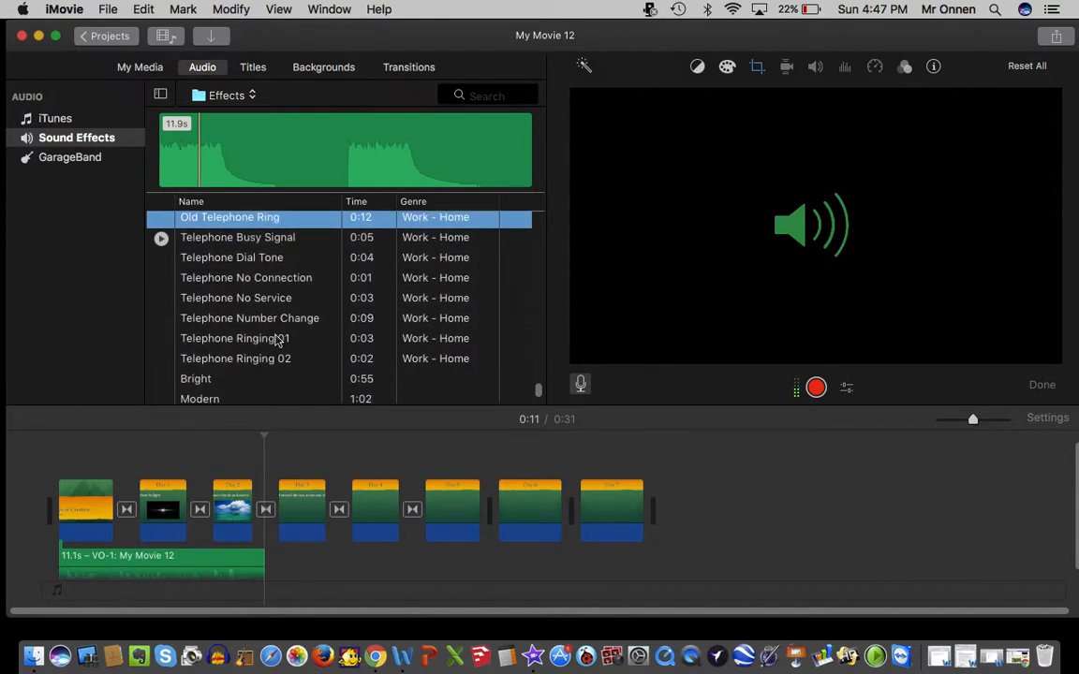
pyautogui.scroll(10, 277, 342)
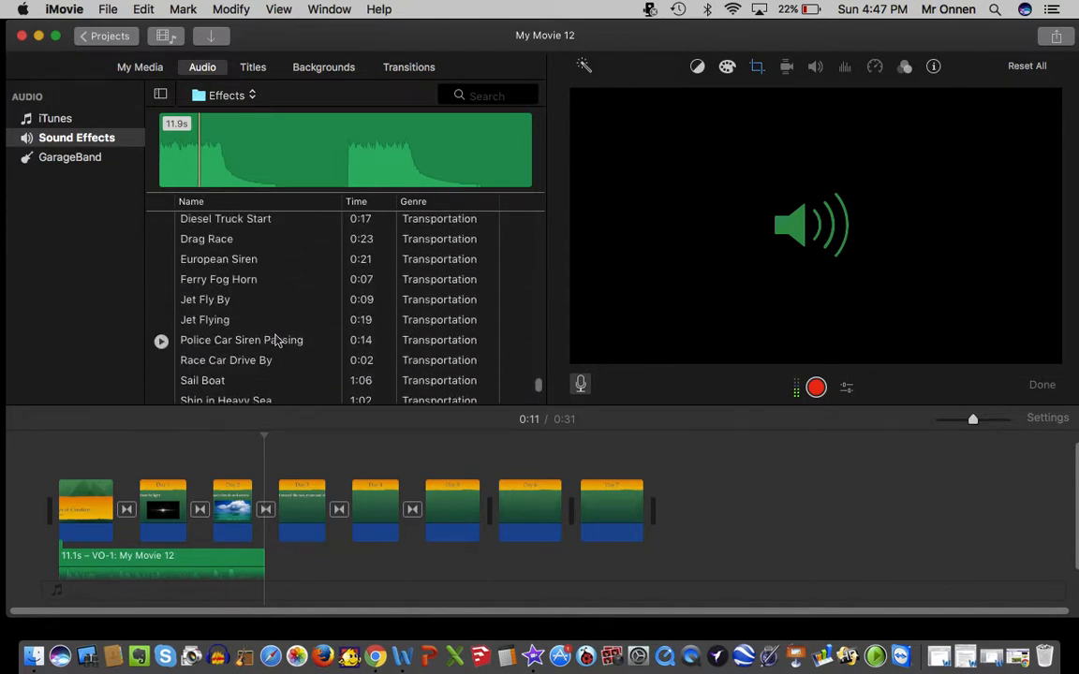
pyautogui.scroll(8, 278, 342)
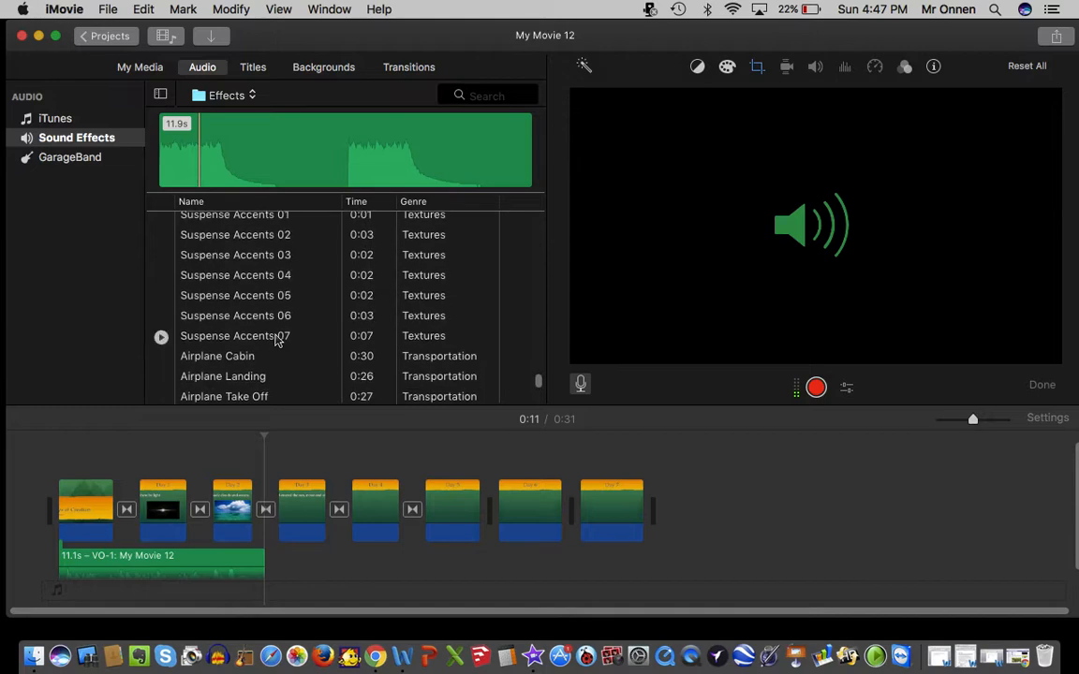
pyautogui.scroll(8, 277, 342)
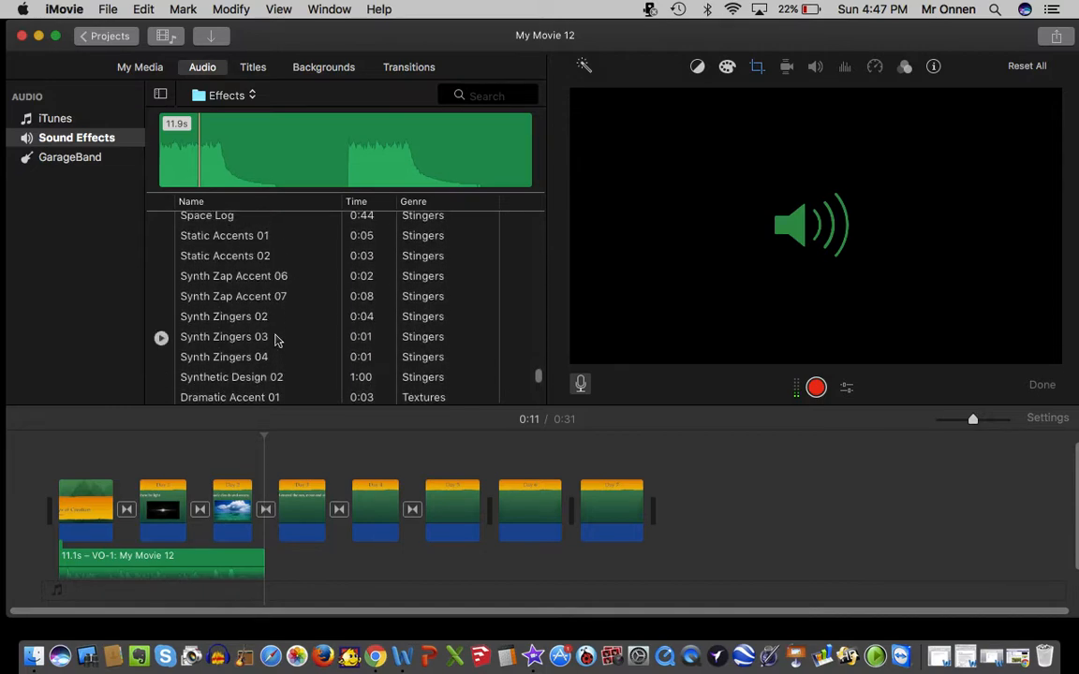
pyautogui.scroll(10, 277, 342)
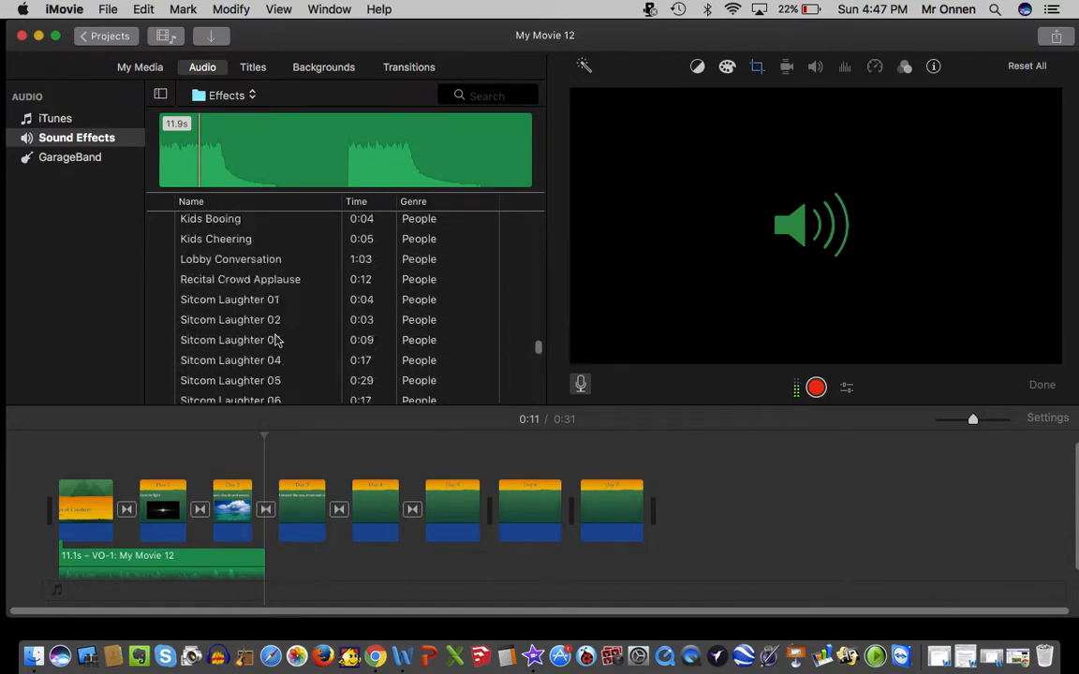
pyautogui.scroll(5, 277, 342)
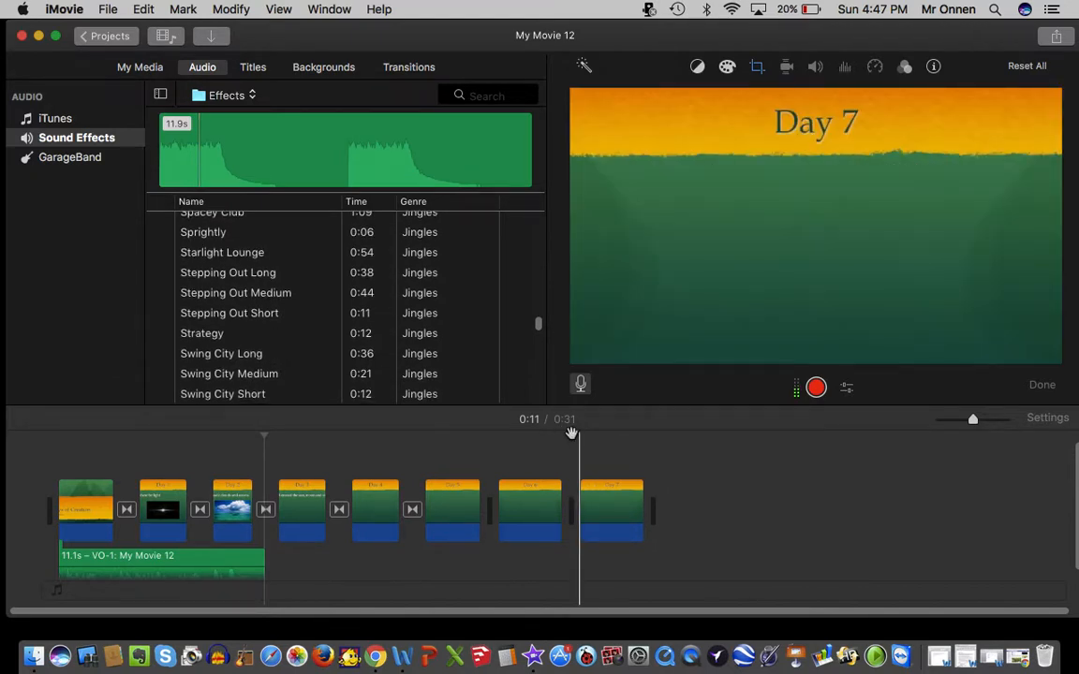
pyautogui.scroll(1, 332, 298)
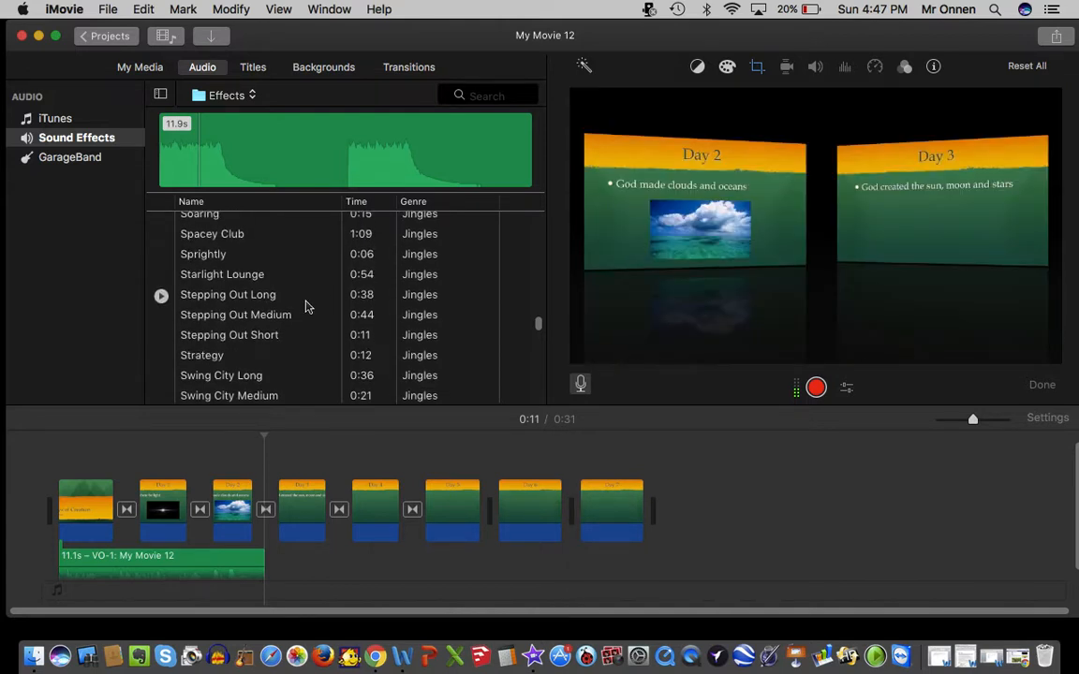
# Preview the Stepping Out Long, Roller Derby and Roadtrip Long jingles as possible background music.
pyautogui.click(163, 296)
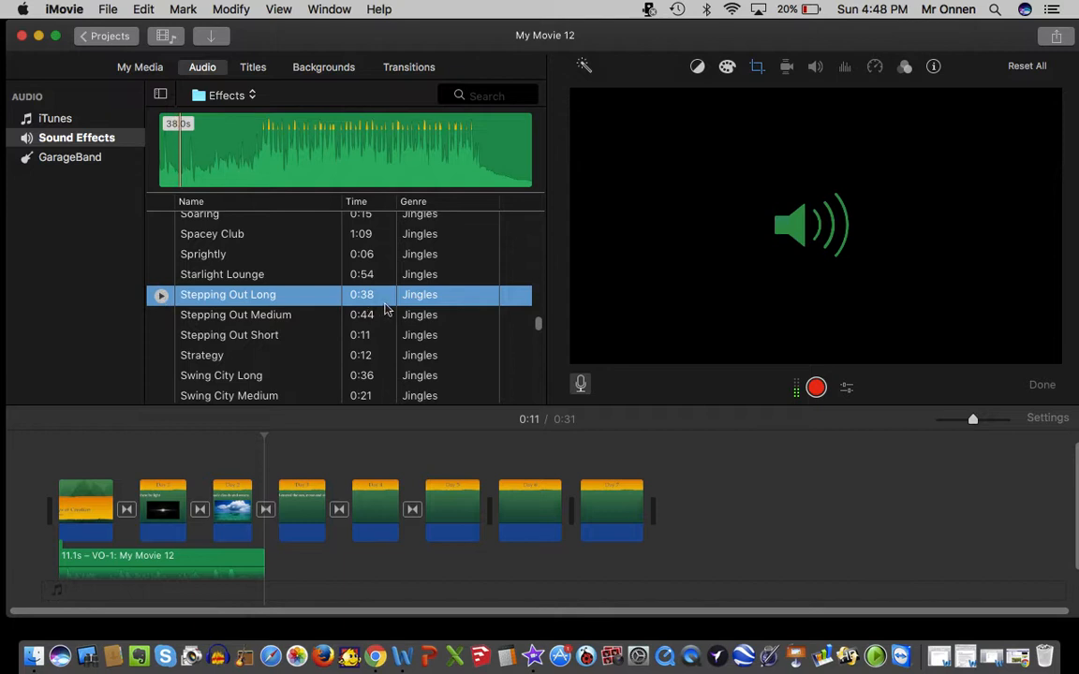
pyautogui.scroll(10, 370, 298)
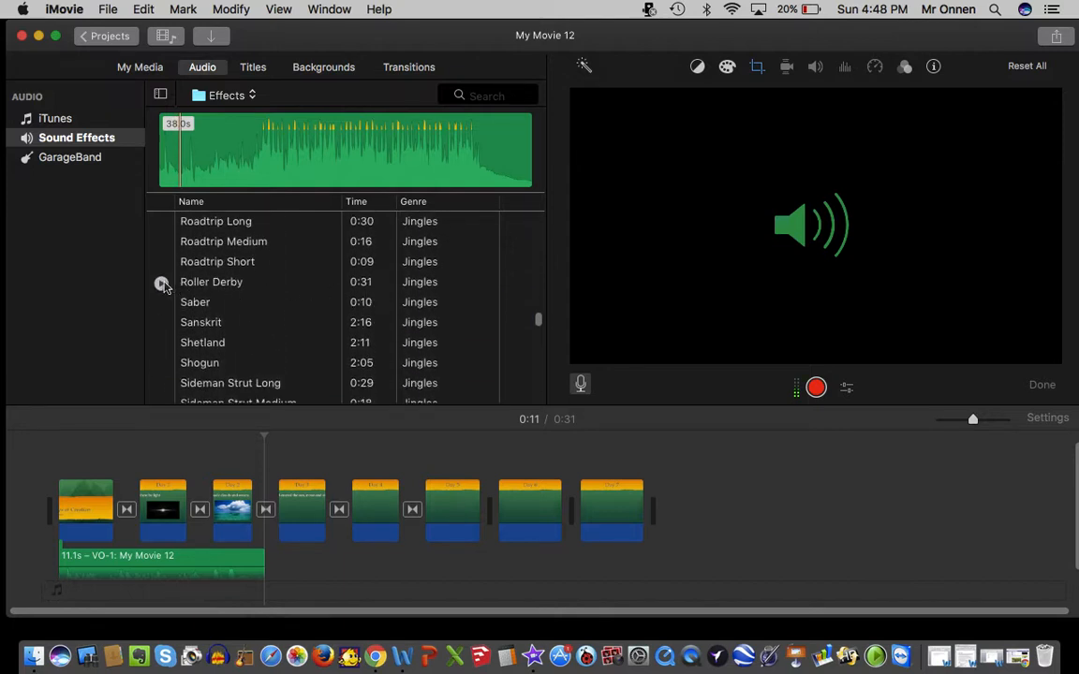
pyautogui.click(161, 283)
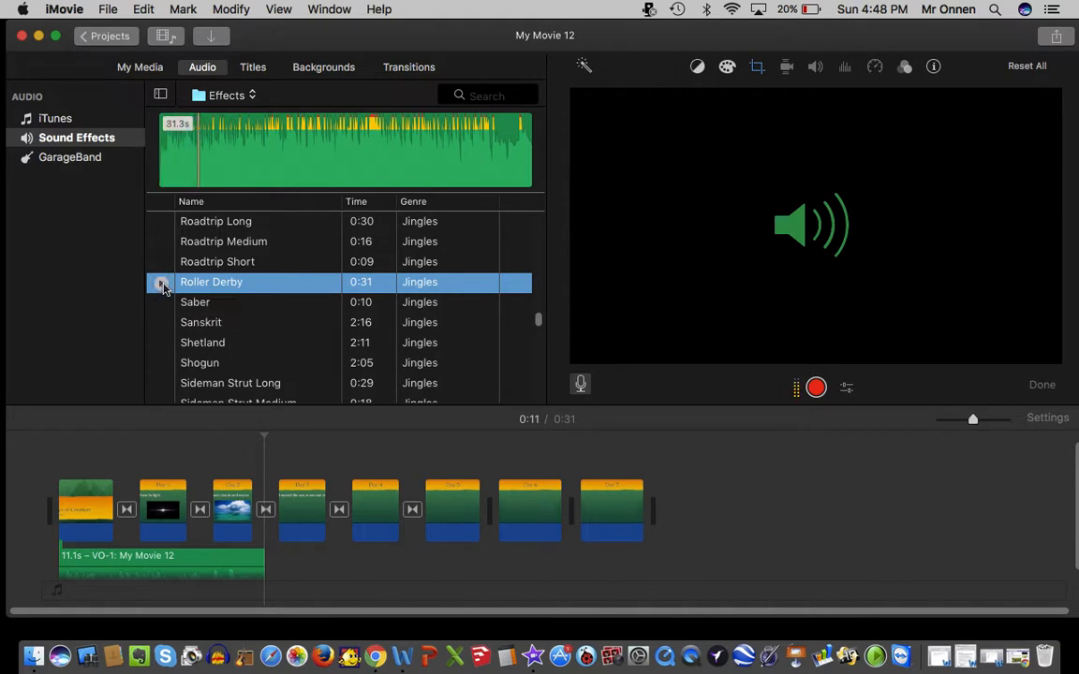
pyautogui.click(161, 222)
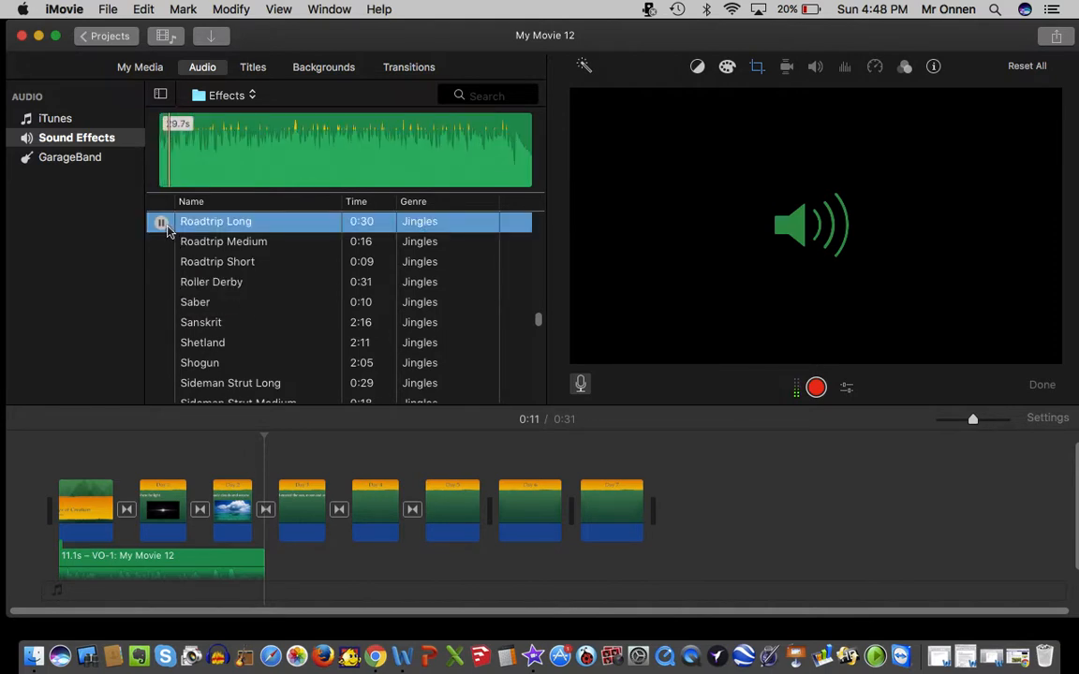
# Add the Roller Derby jingle as background music from the start of the movie.
pyautogui.click(196, 287)
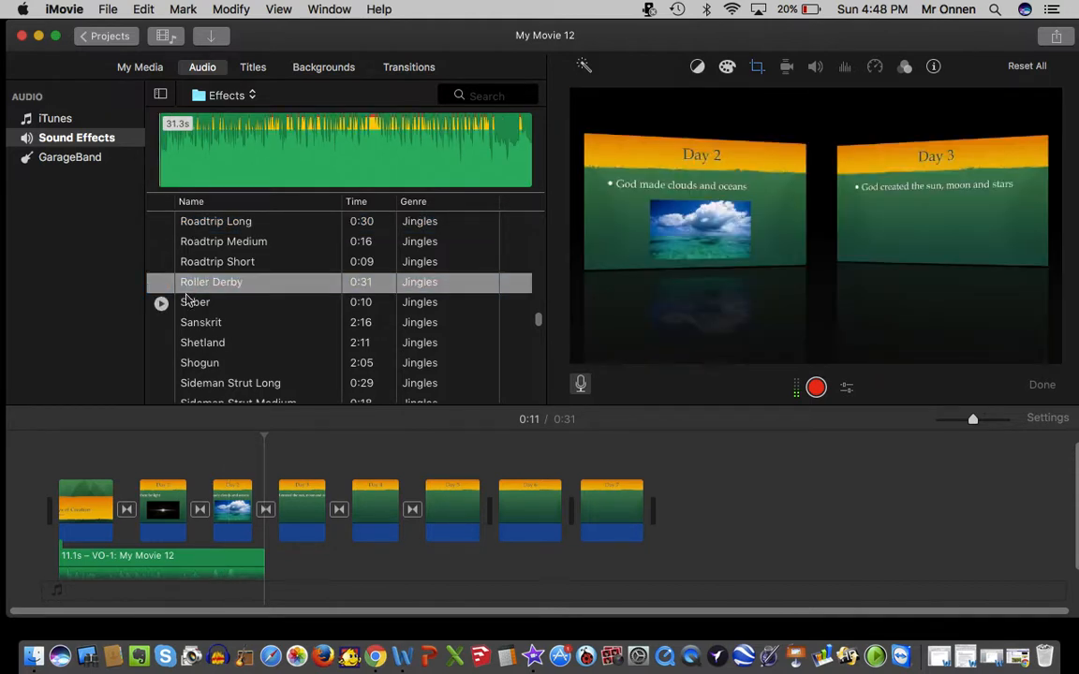
pyautogui.moveTo(185, 286); pyautogui.dragTo(37, 577)
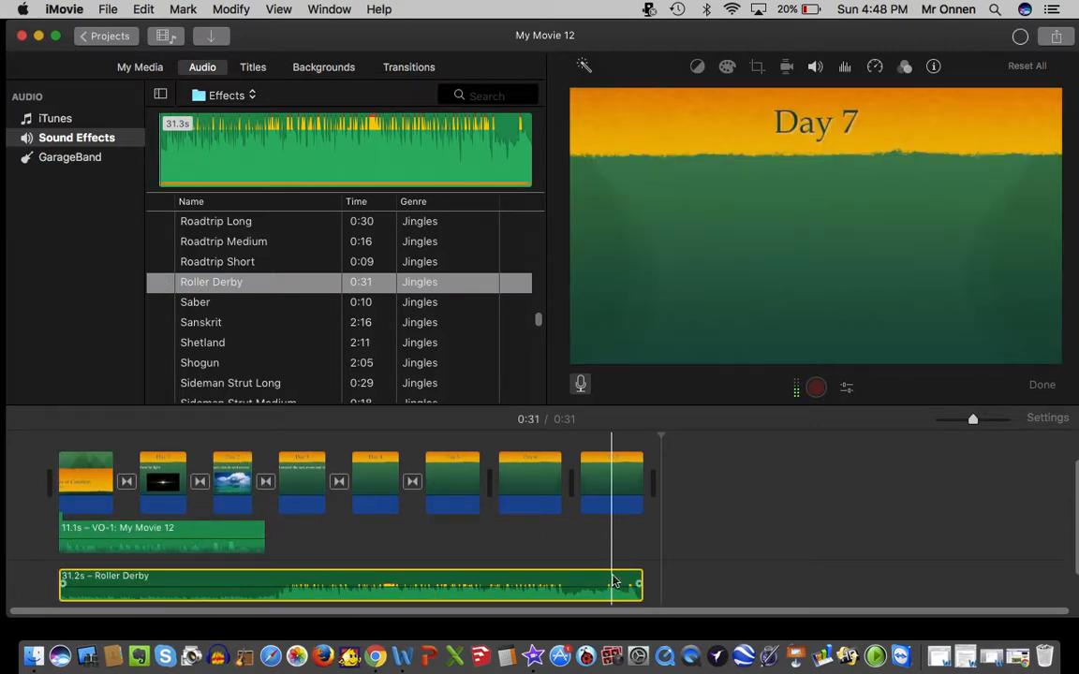
pyautogui.click(619, 560)
pyautogui.press('space')
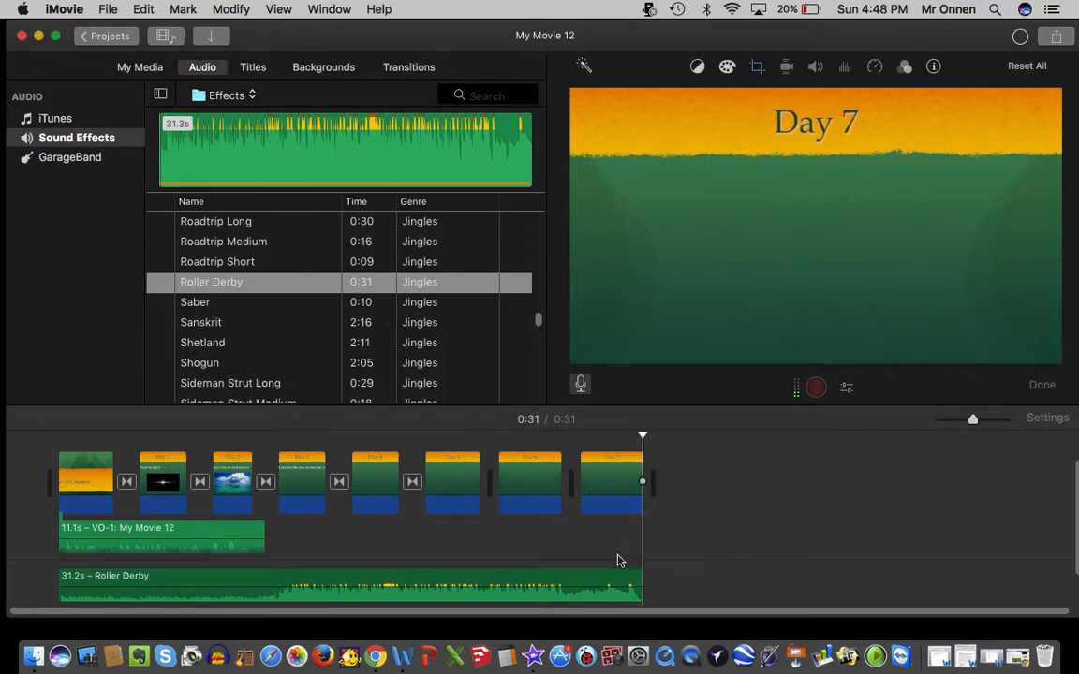
# Raise the voiceover volume and lower the Roller Derby music volume, playing the movie from the start to check the balance.
pyautogui.press('Home')
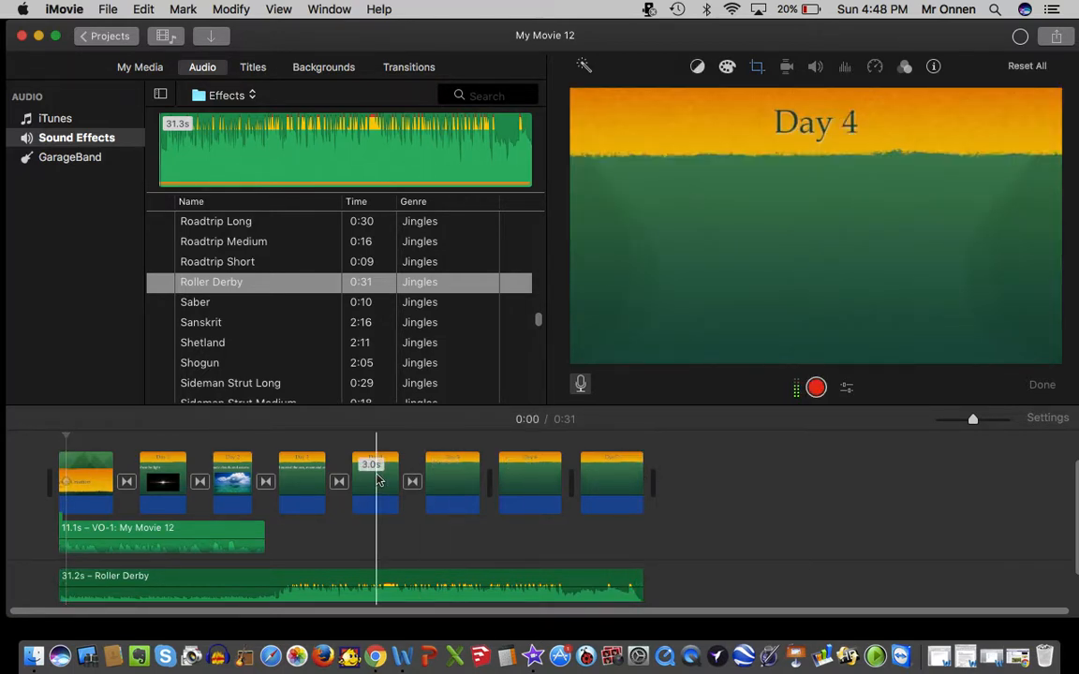
pyautogui.scroll(-2, 377, 481)
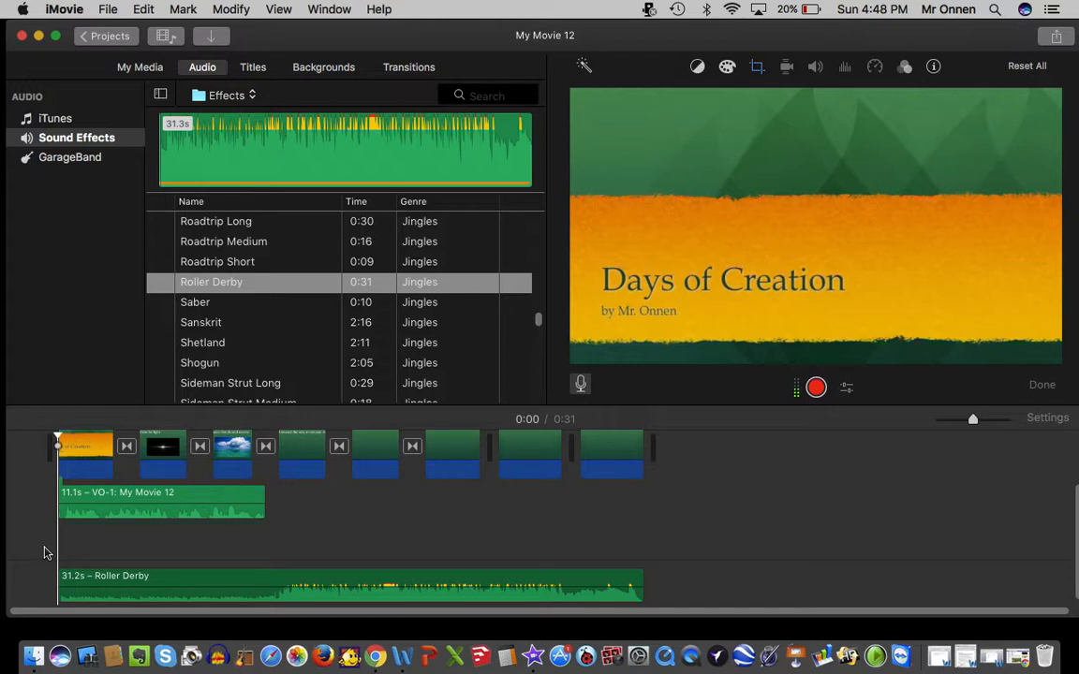
pyautogui.press('space')
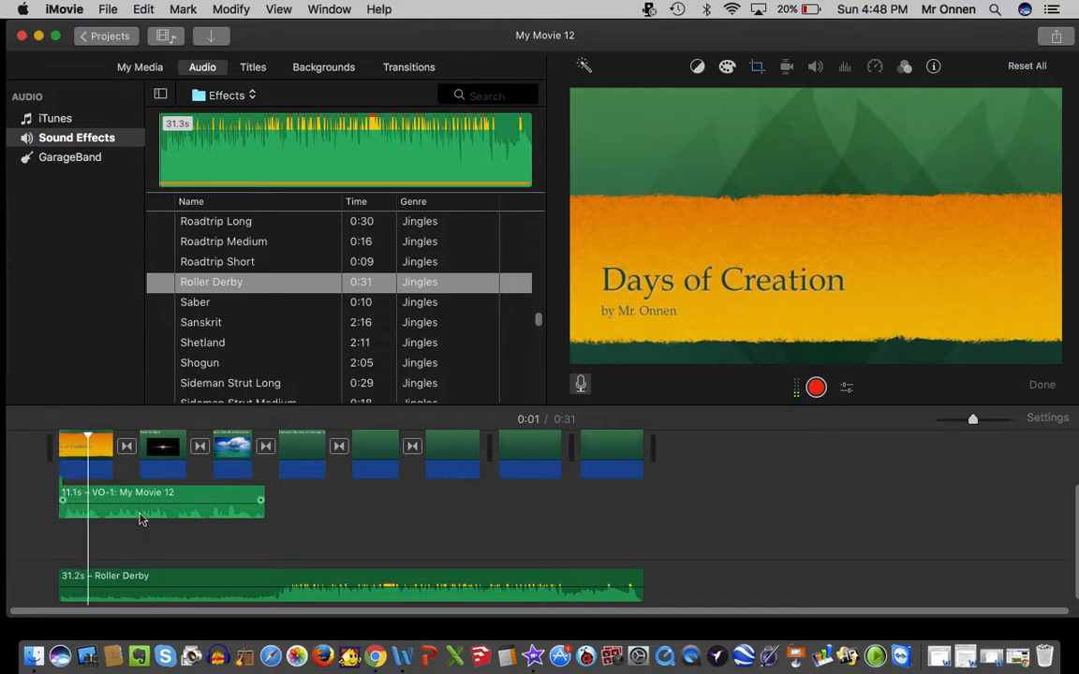
pyautogui.moveTo(139, 504); pyautogui.dragTo(140, 494)
pyautogui.press('space')
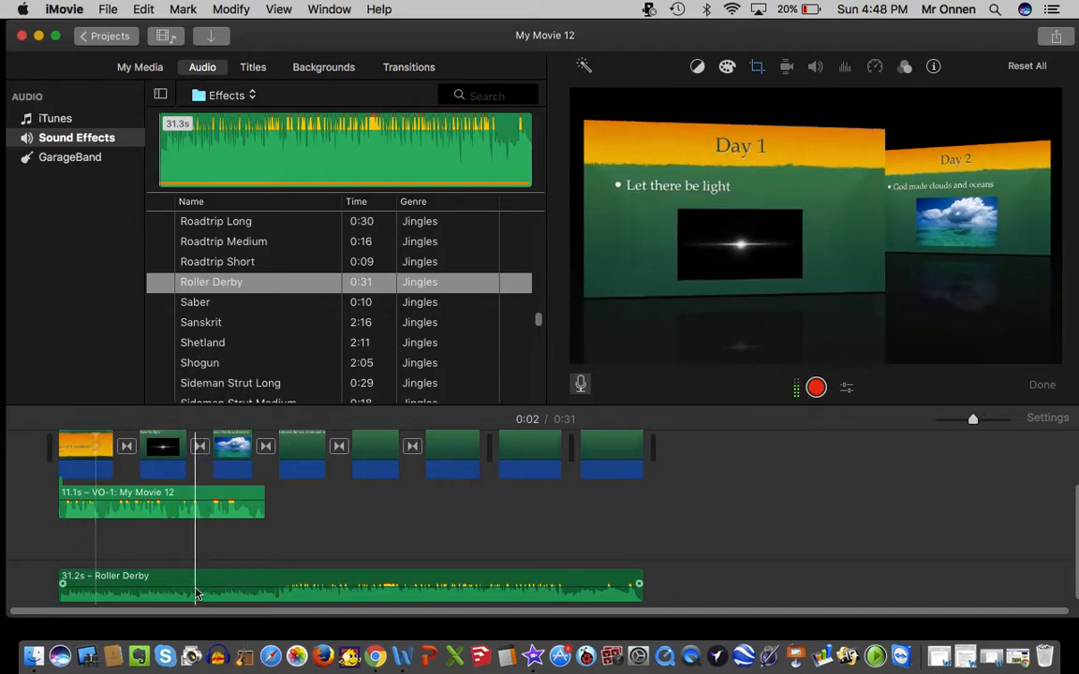
pyautogui.moveTo(195, 581); pyautogui.dragTo(190, 589)
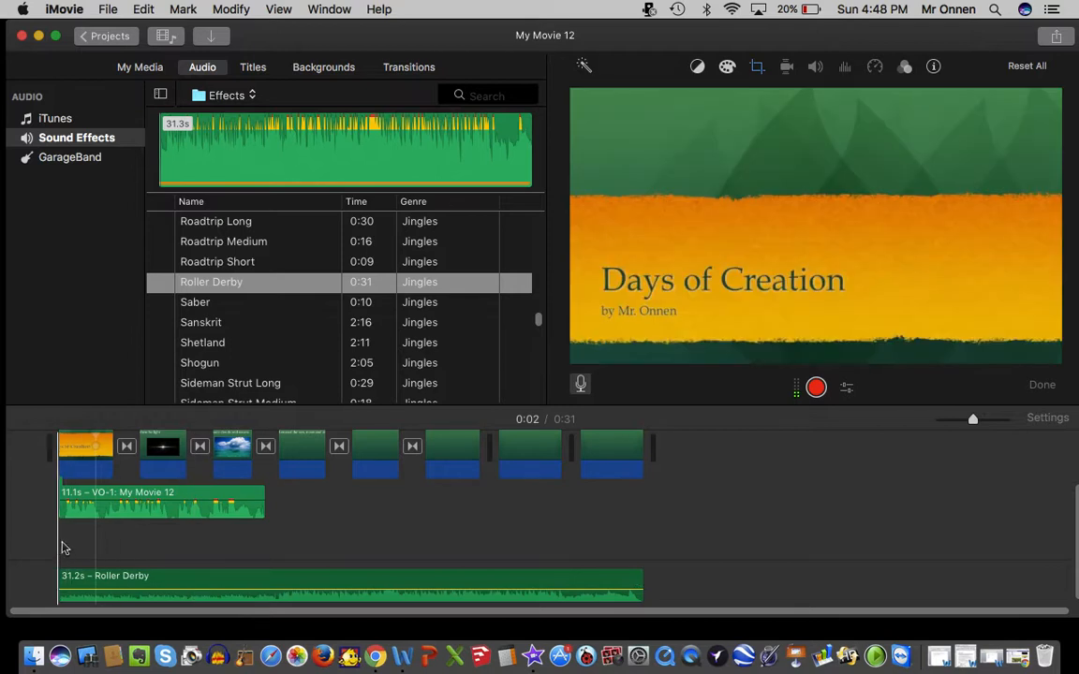
pyautogui.click(64, 547)
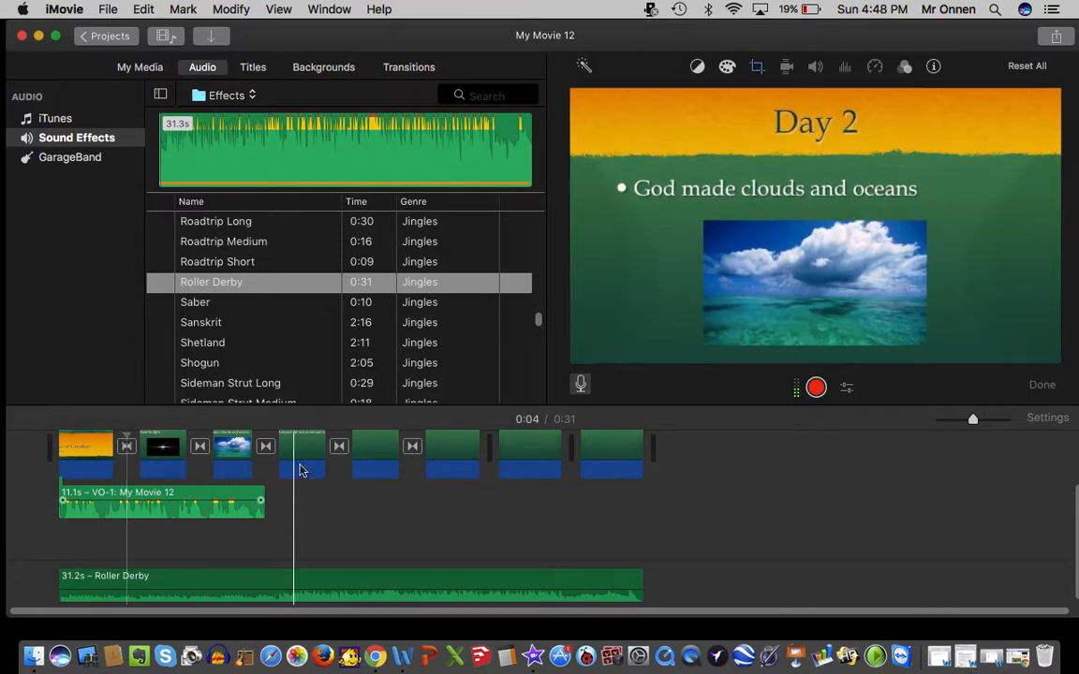
# Add a Standard title after the Day 7 clip, with "DAYS OF CREATION" as the upper line and the author's byline as the main line.
pyautogui.click(251, 69)
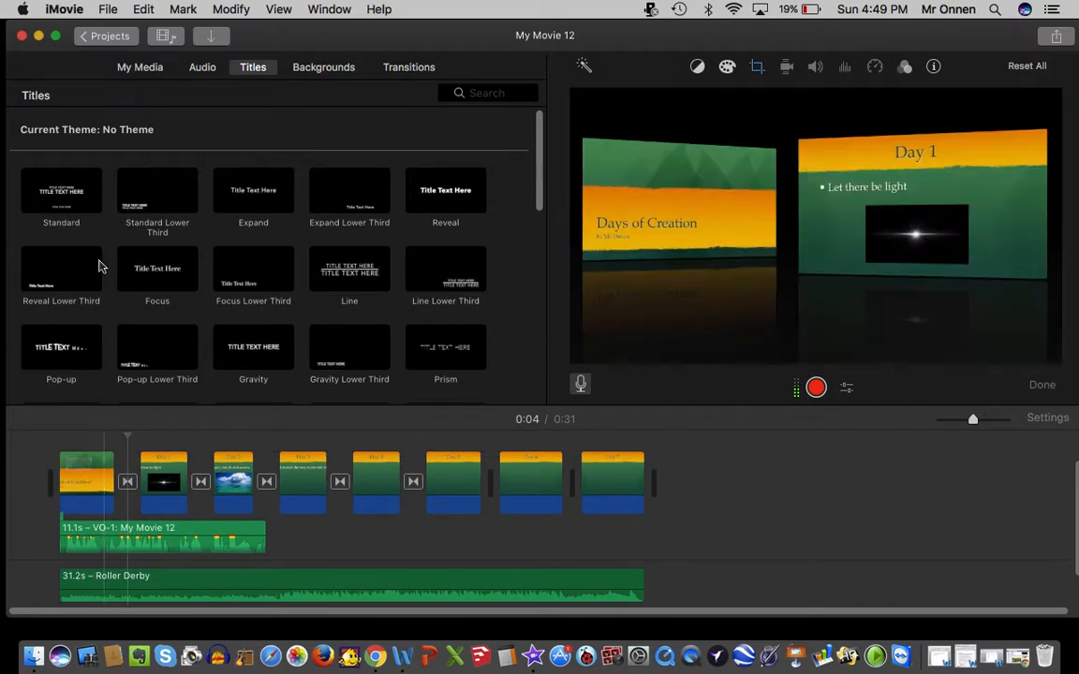
pyautogui.moveTo(61, 192); pyautogui.dragTo(696, 498)
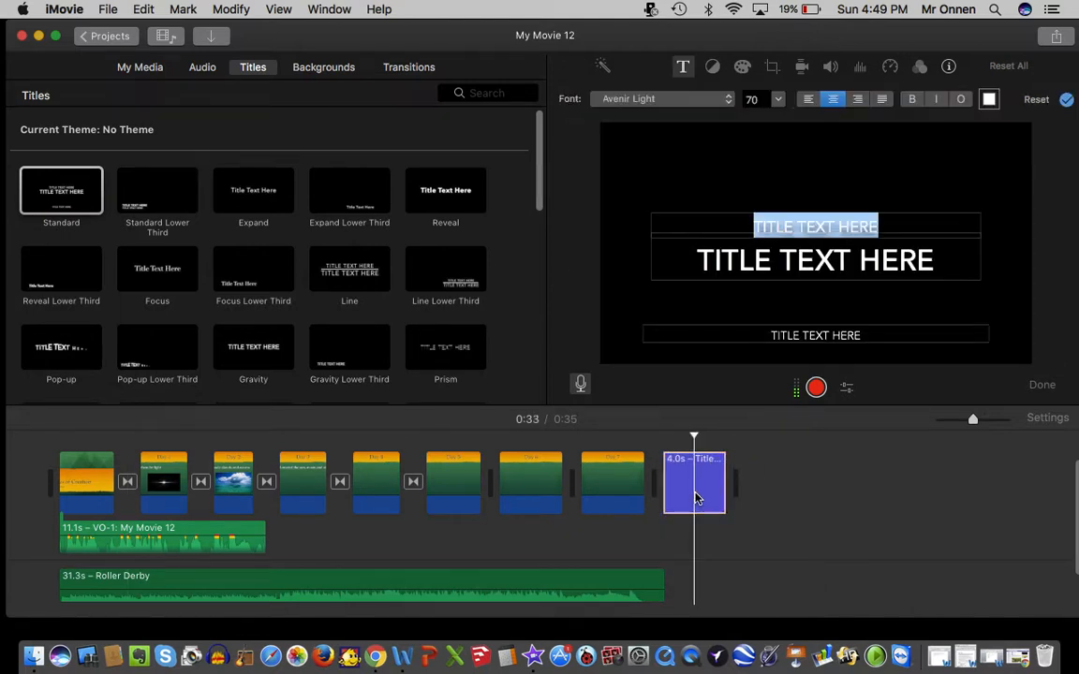
pyautogui.write('DAYS OF CREATION')
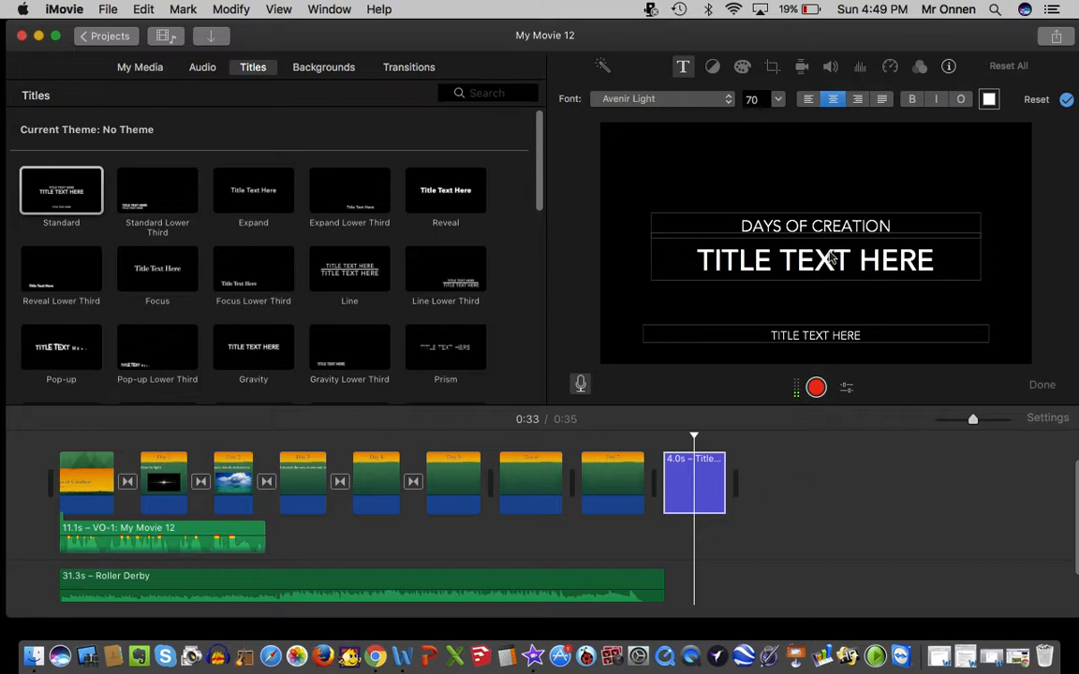
pyautogui.click(754, 259)
pyautogui.press('super+a')
pyautogui.write('BY MR. ONNEN')
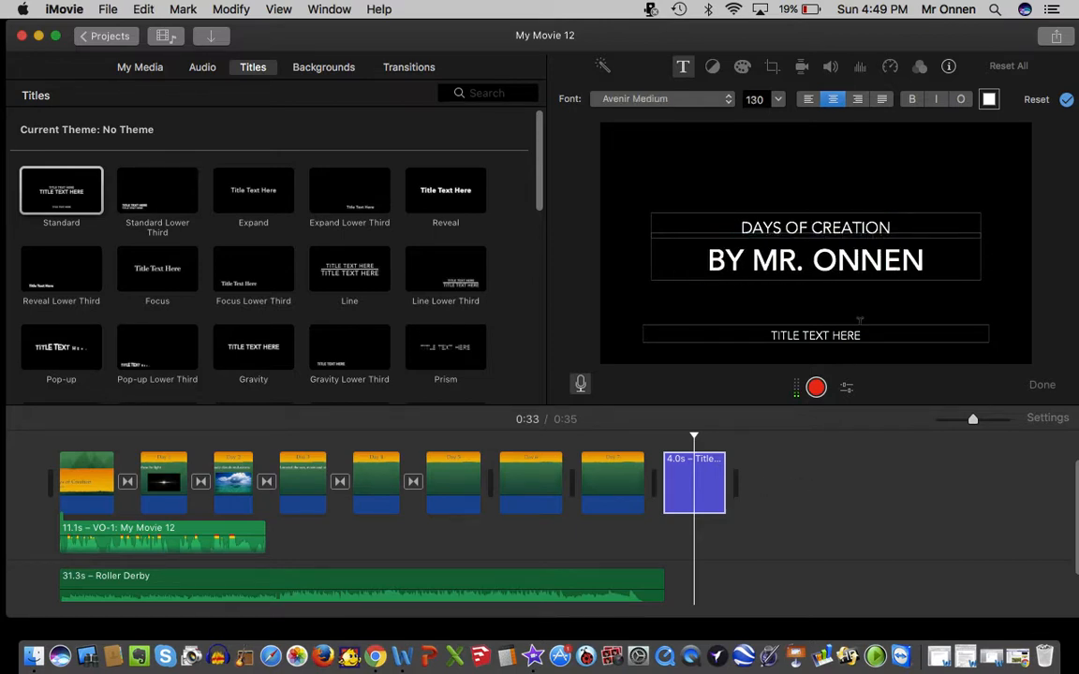
# Set the bottom line of the closing title to "THANKS FOR WATCHING!".
pyautogui.click(853, 330)
pyautogui.press('super+a')
pyautogui.write('THANKS')
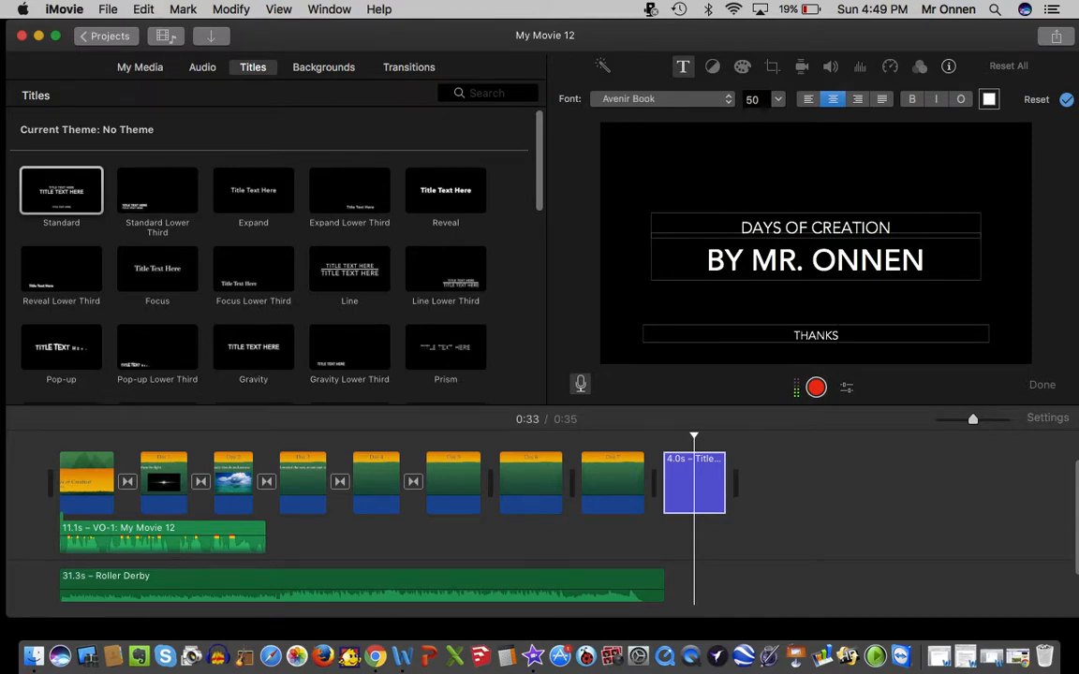
pyautogui.write(' FOR WATCHING!')
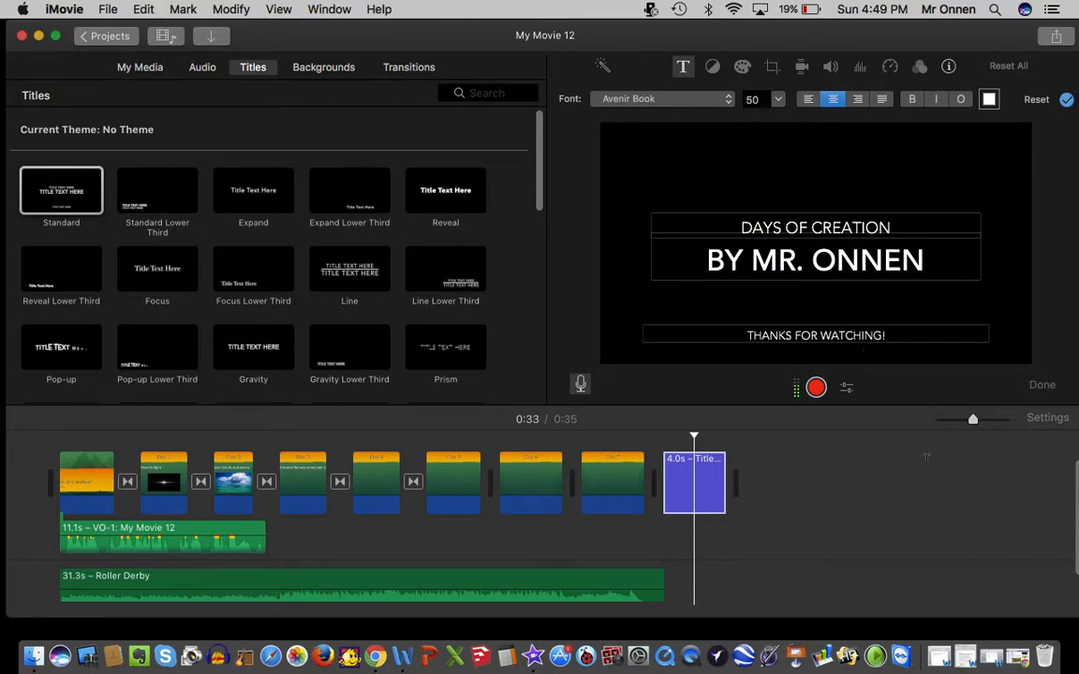
pyautogui.click(629, 538)
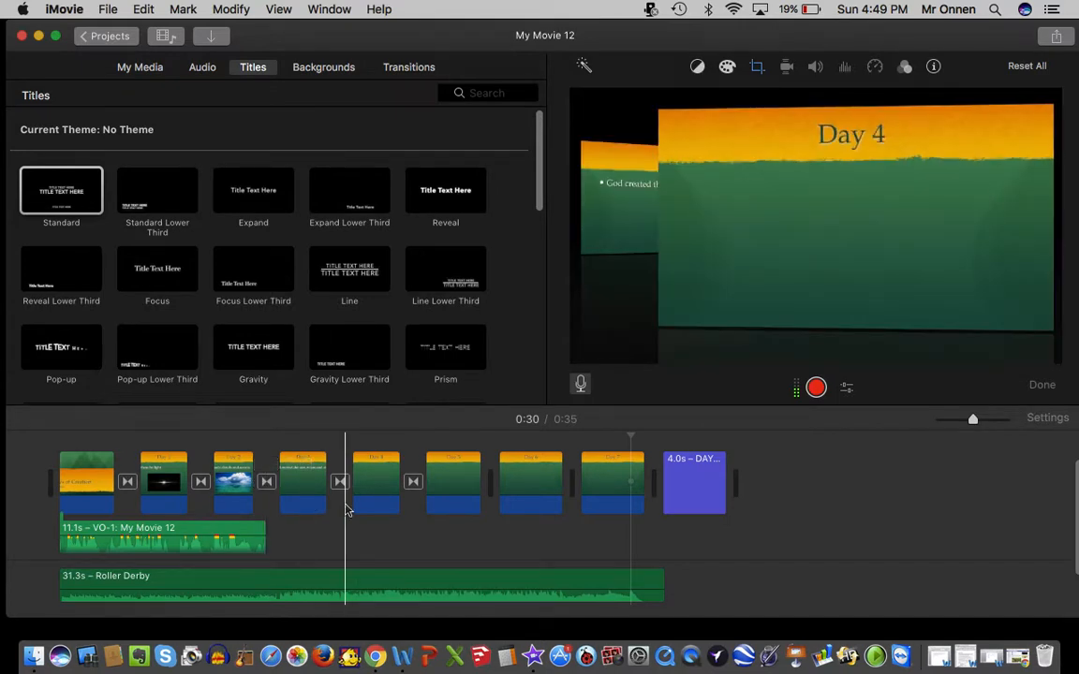
# Start sharing the movie as a file and title the export "Days of Creation by Yourname".
pyautogui.click(108, 8)
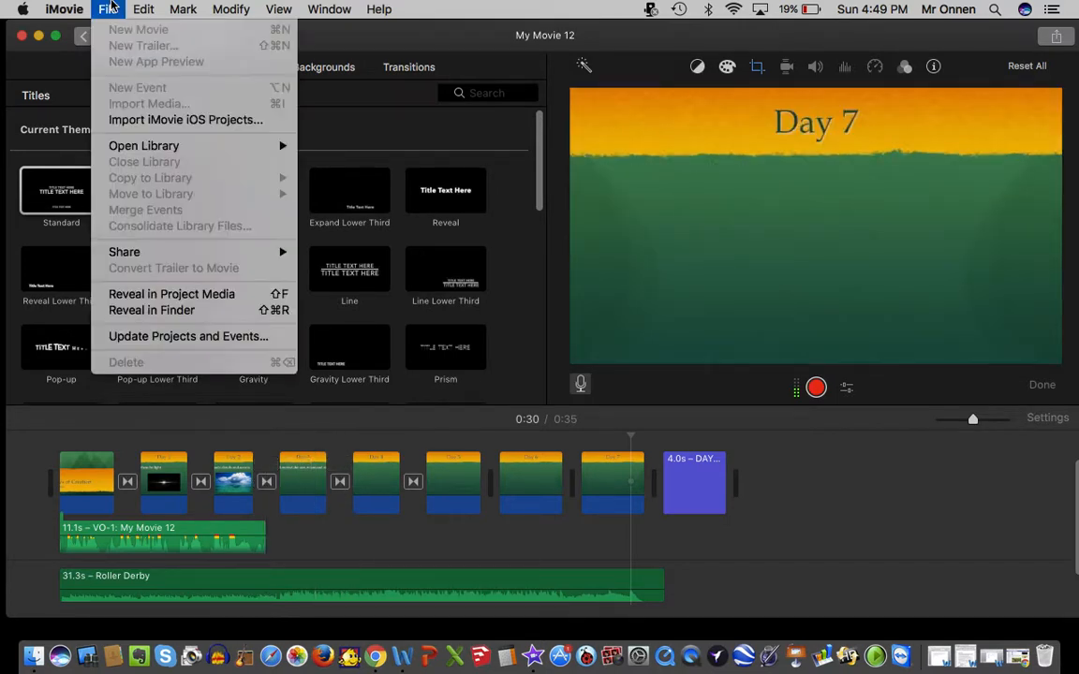
pyautogui.moveTo(164, 251)
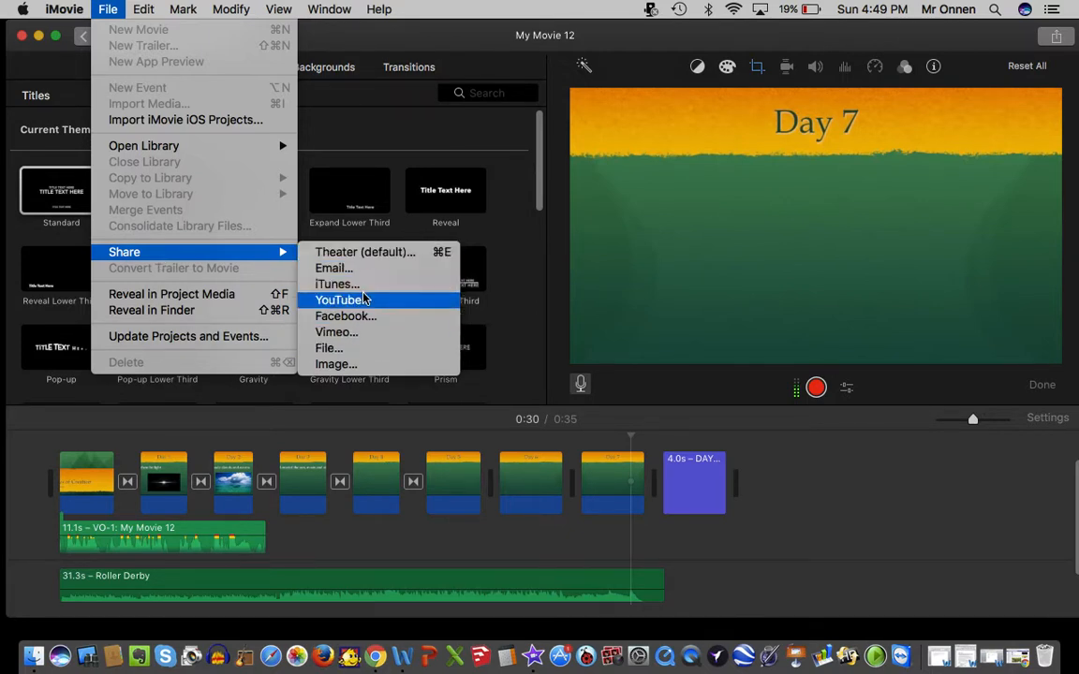
pyautogui.click(355, 354)
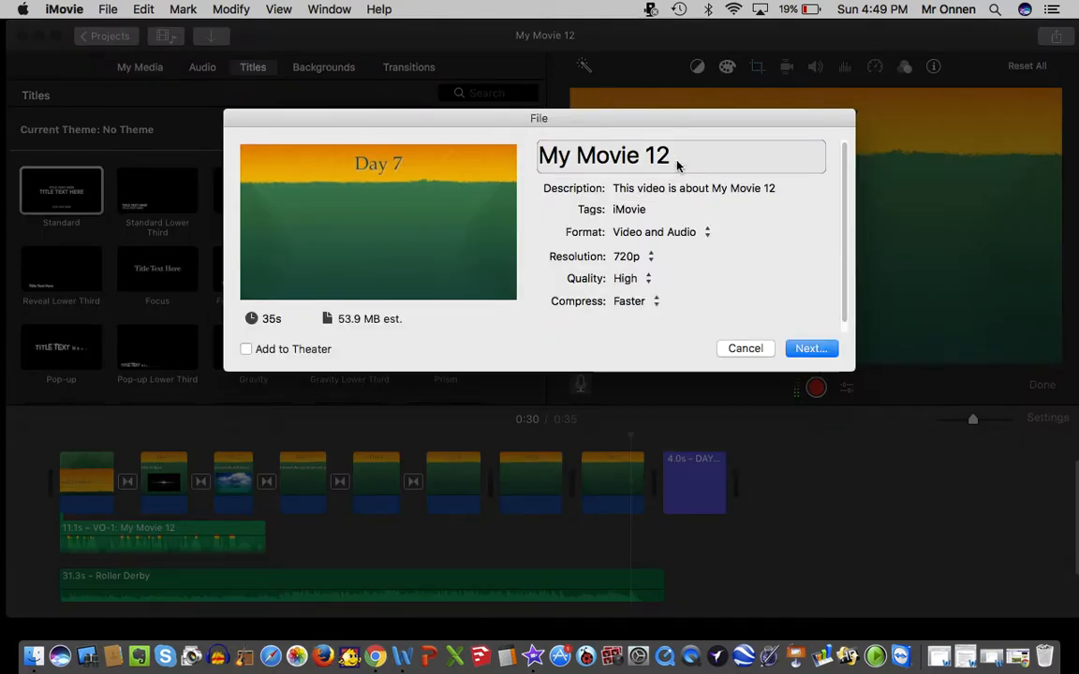
pyautogui.click(812, 157)
pyautogui.moveTo(812, 157); pyautogui.dragTo(487, 128)
pyautogui.write('Days')
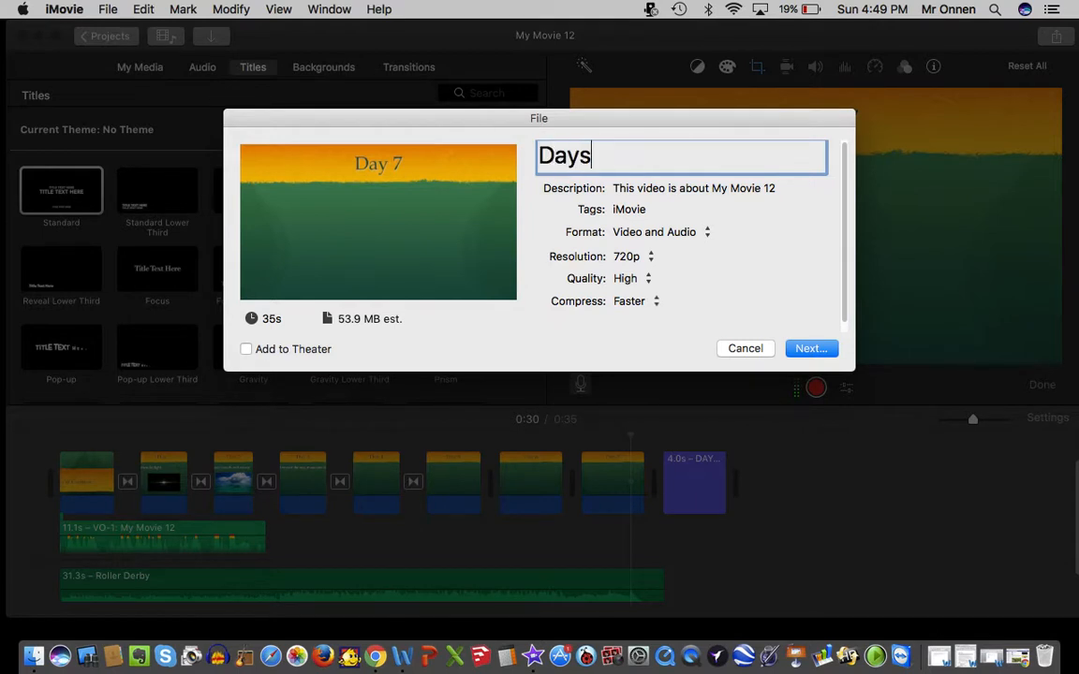
pyautogui.write(' of Creation by Yourname')
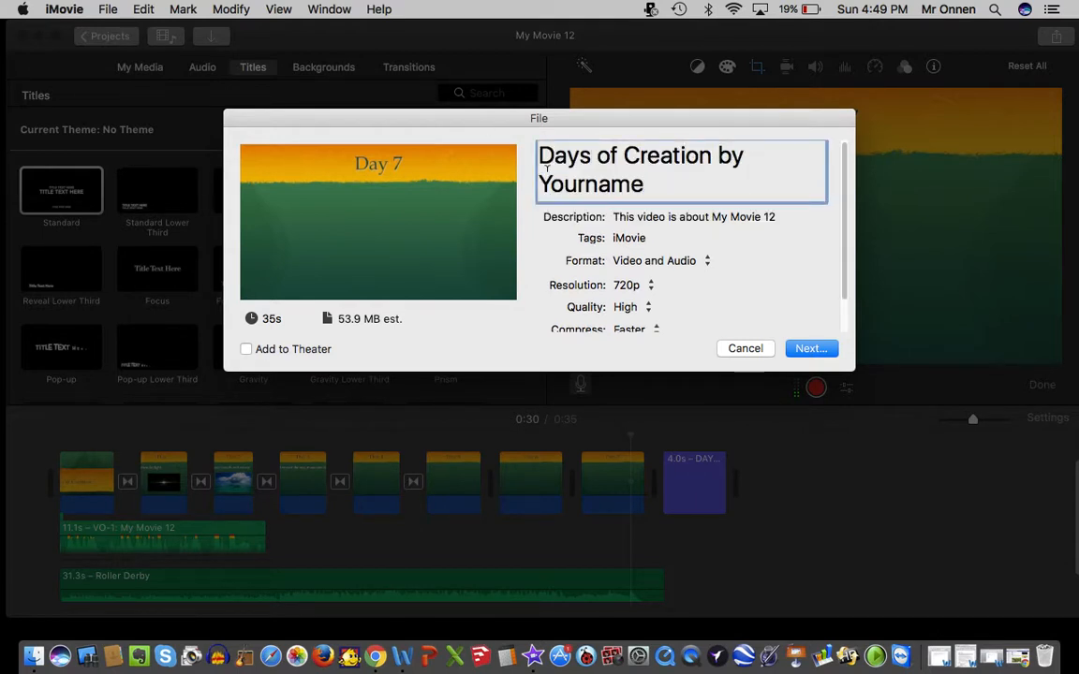
# Keep the export resolution at 720p and save the movie file to the Desktop.
pyautogui.scroll(-2, 679, 296)
pyautogui.click(651, 265)
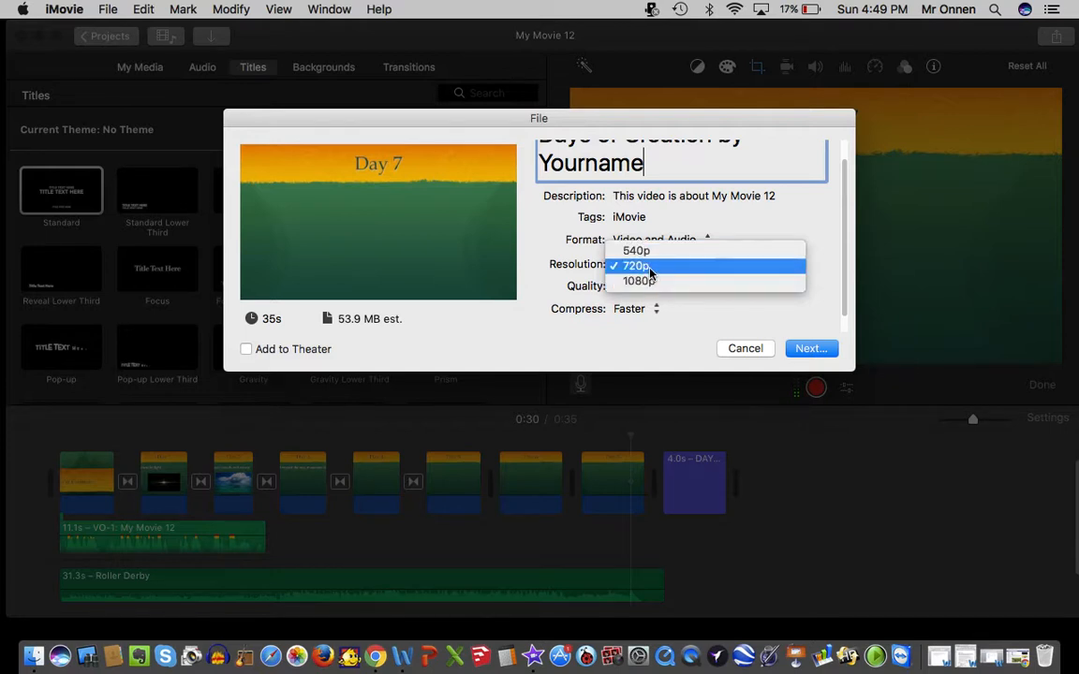
pyautogui.click(646, 268)
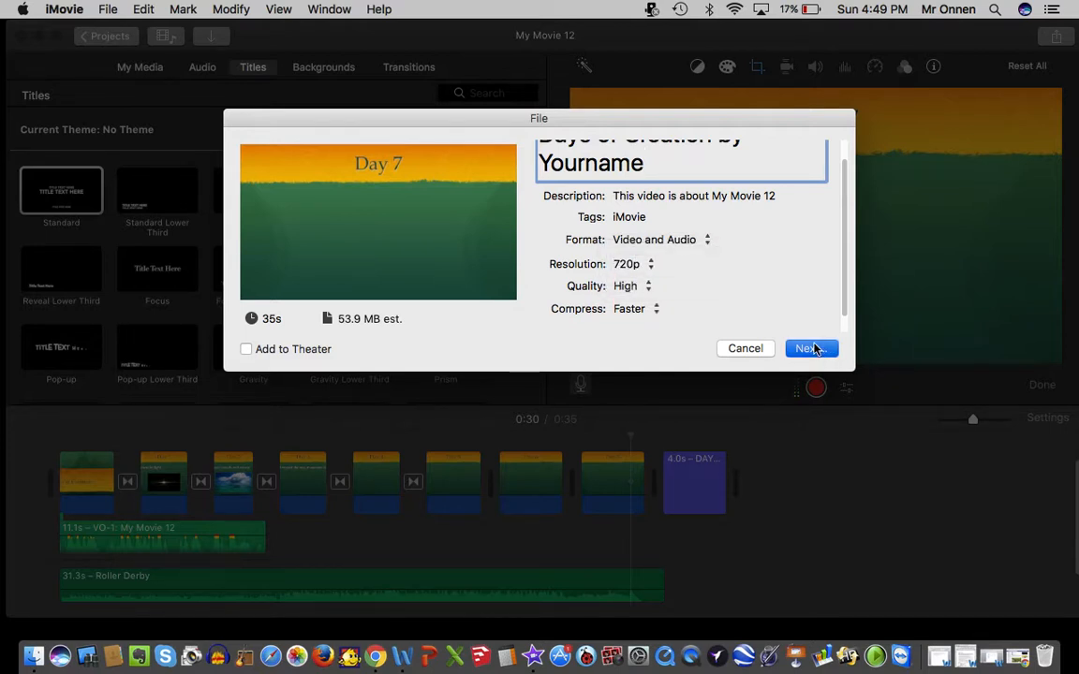
pyautogui.click(810, 348)
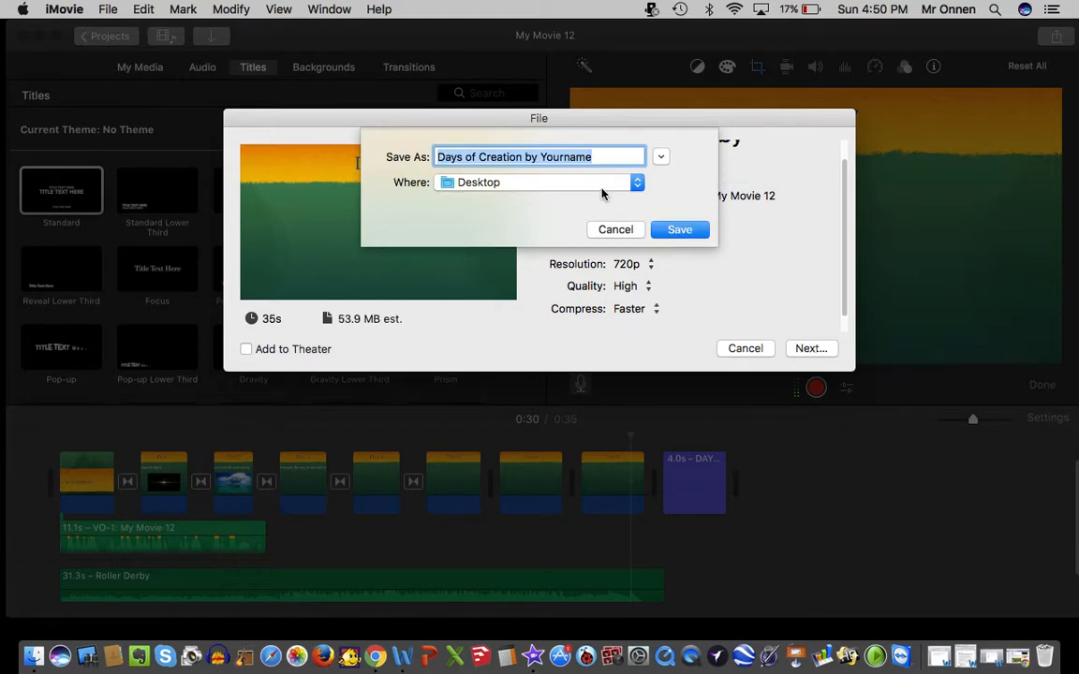
pyautogui.click(687, 231)
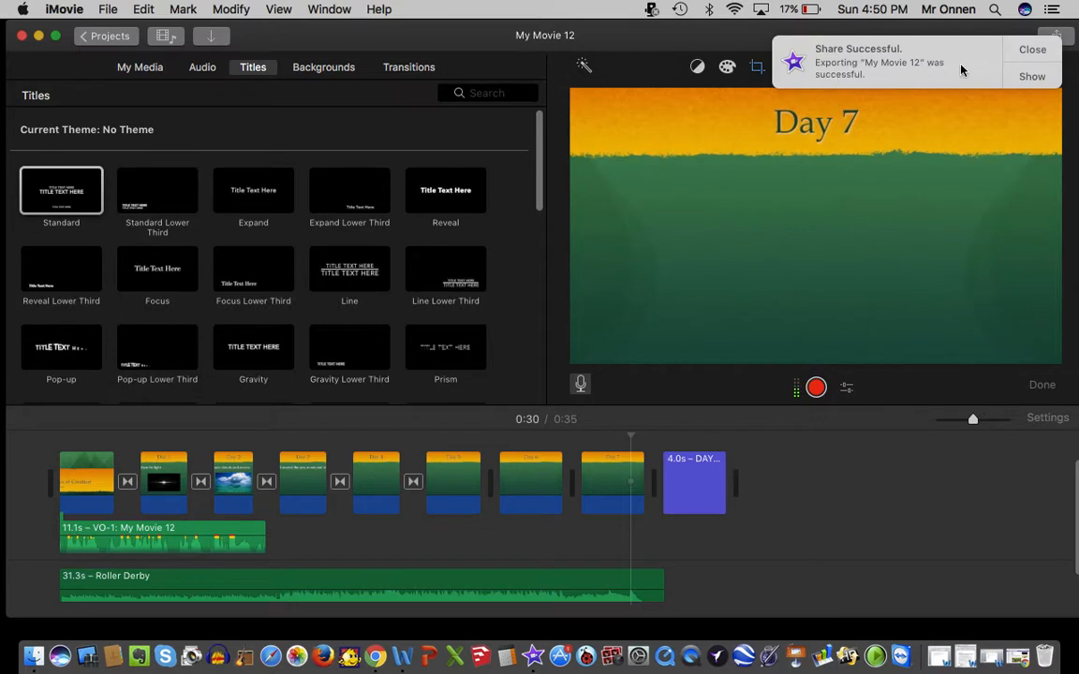
# Dismiss the share notification and quit iMovie.
pyautogui.click(1017, 56)
pyautogui.click(64, 10)
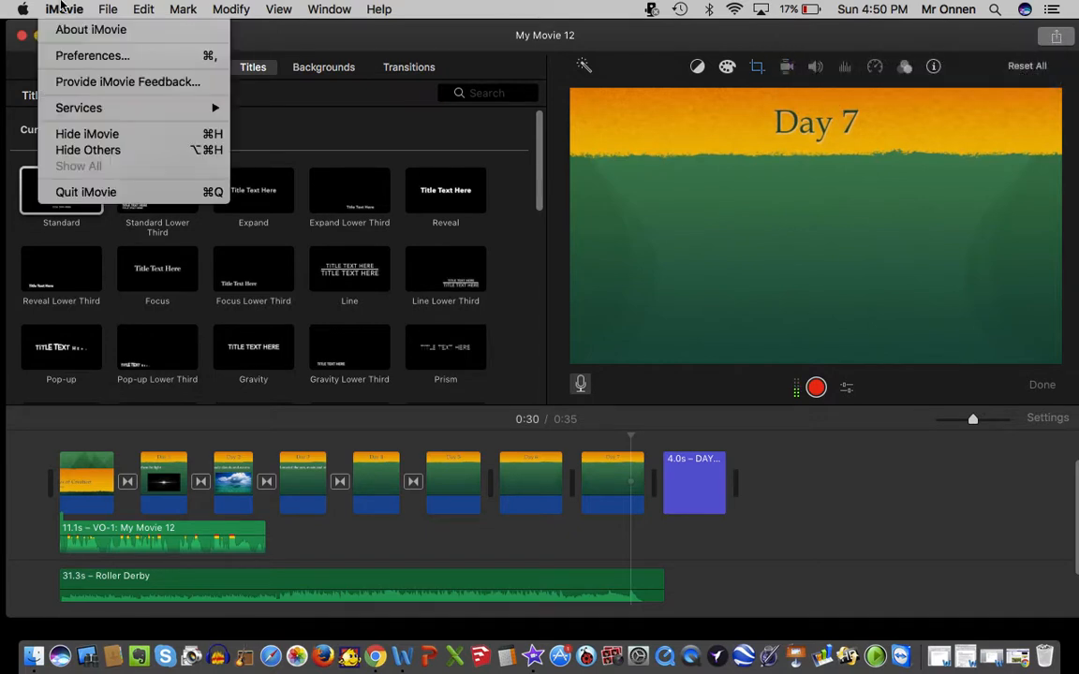
pyautogui.click(75, 192)
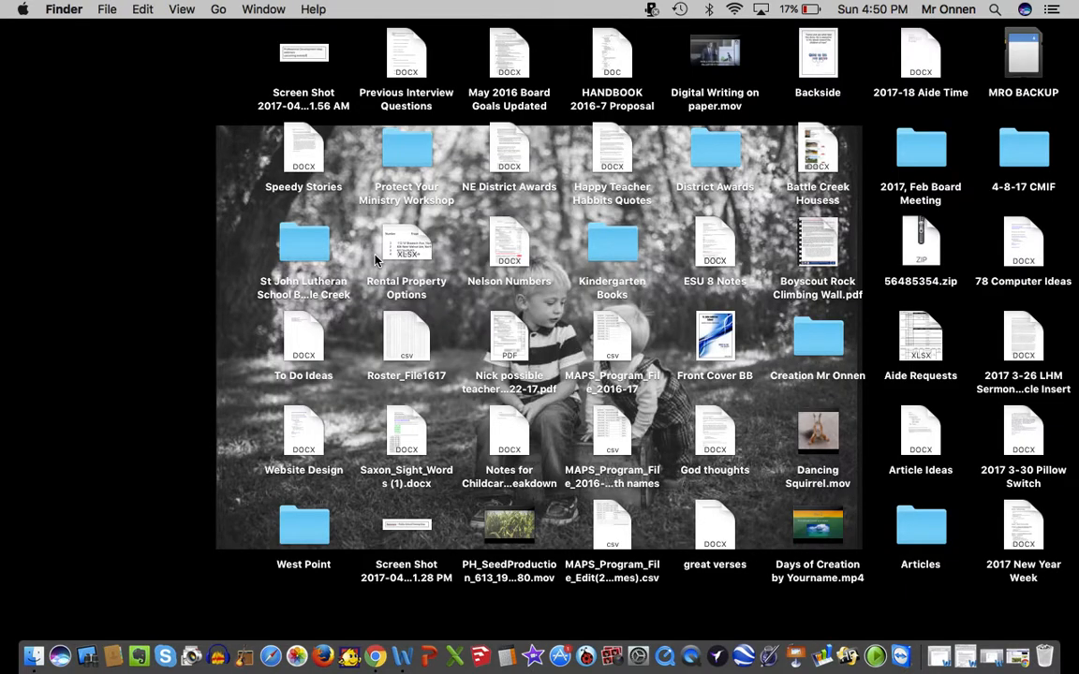
# Open the exported "Days of Creation by Yourname.mp4" from the desktop in QuickTime Player, play it, and close the player window.
pyautogui.doubleClick(832, 520)
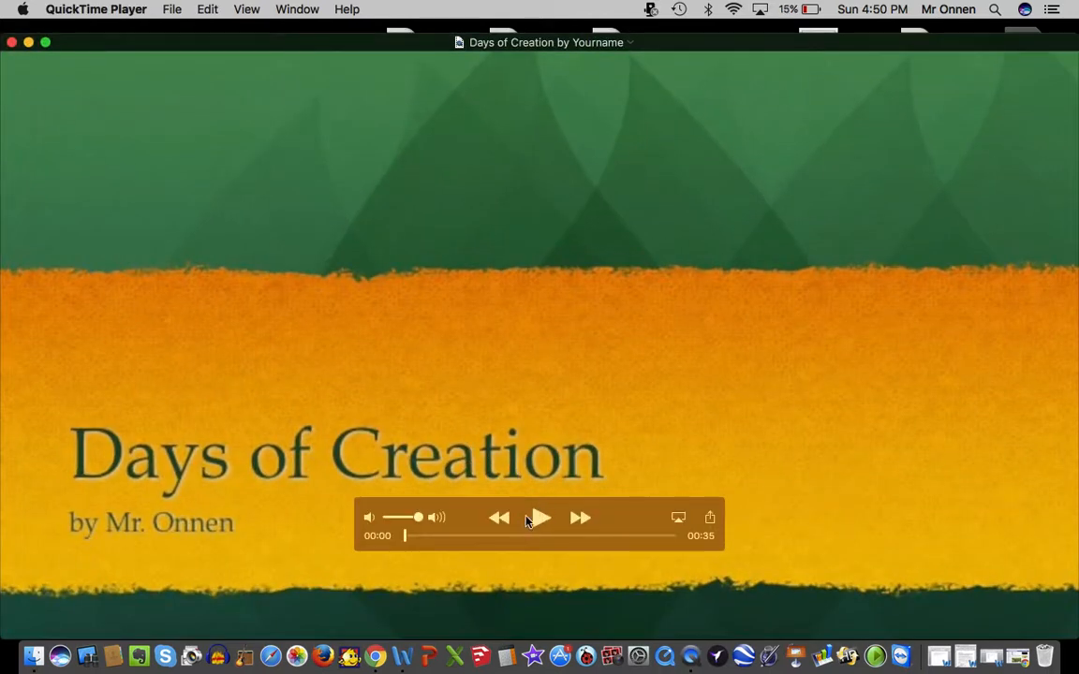
pyautogui.click(542, 518)
pyautogui.click(12, 43)
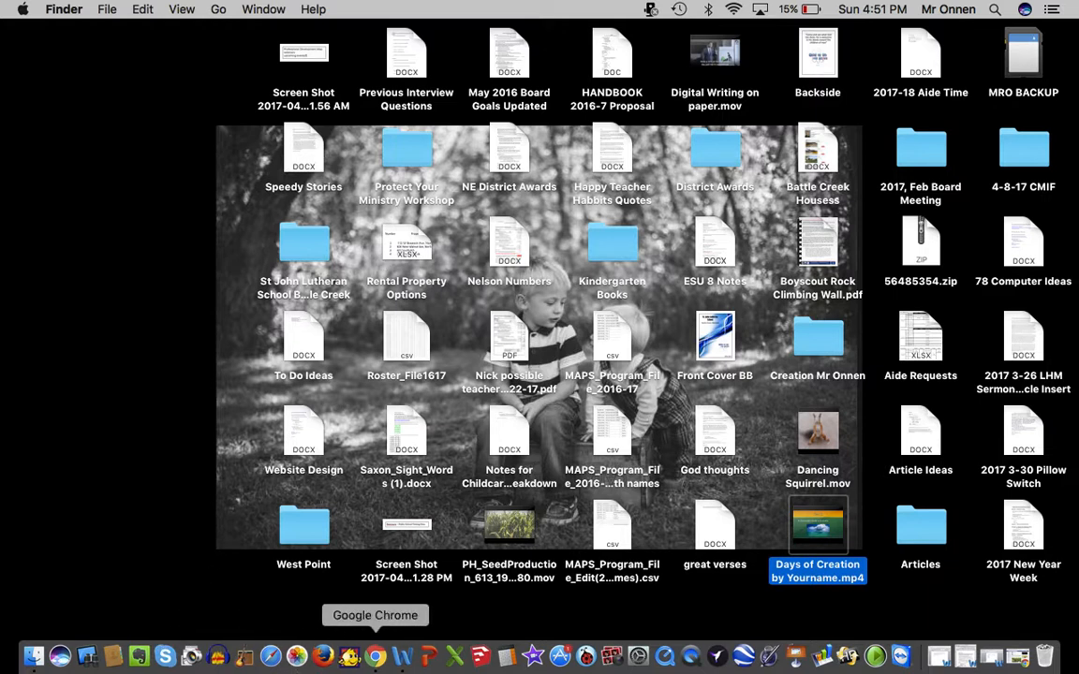
pyautogui.rightClick(400, 659)
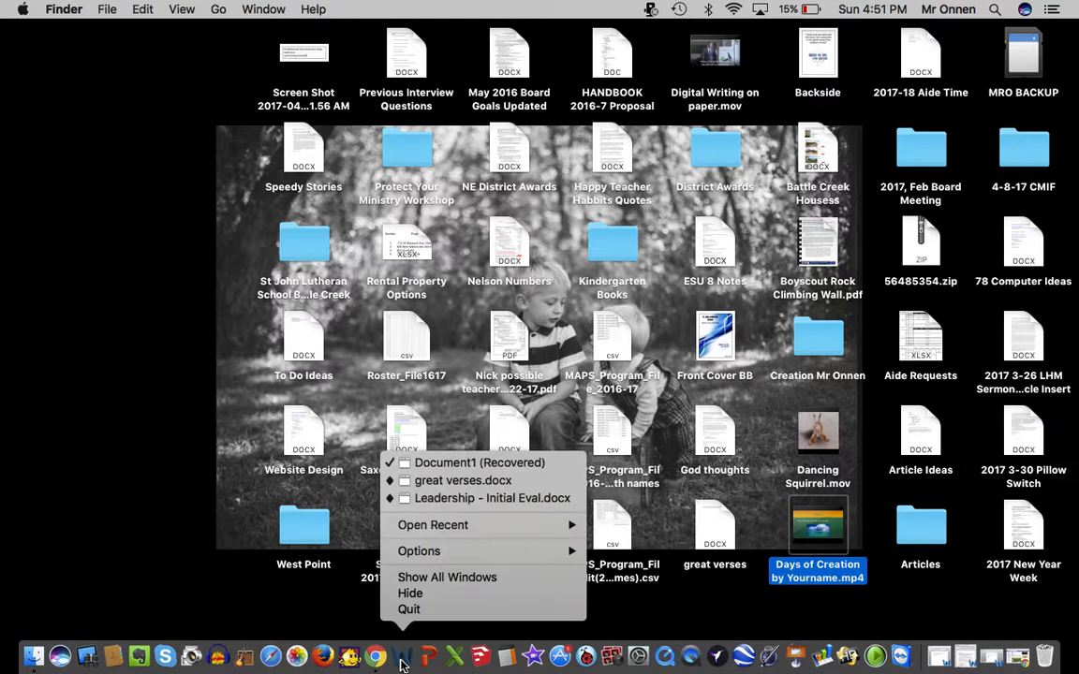
pyautogui.click(322, 607)
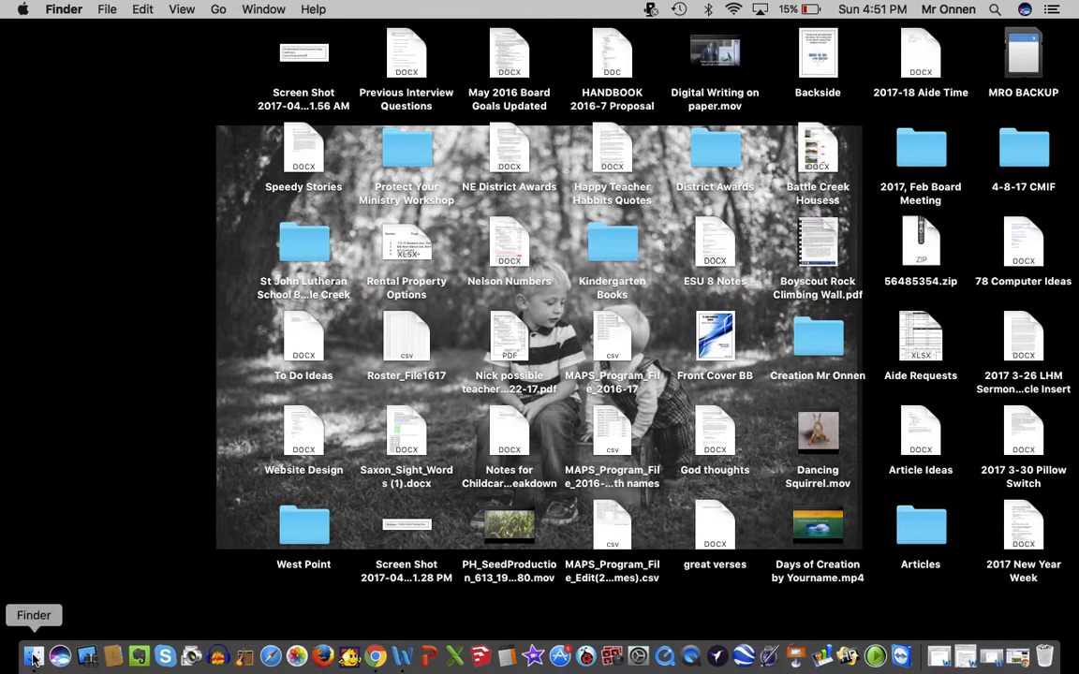